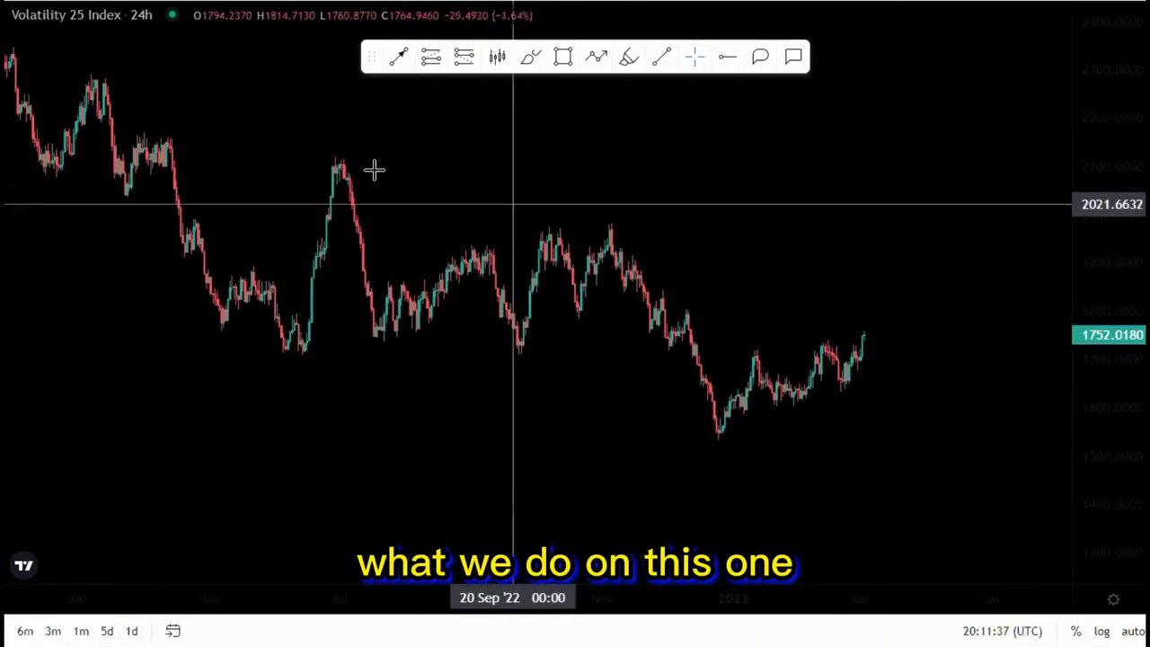
# - Circle the rise into the early-2021 peak with a freehand brush stroke, and delete that stroke
pyautogui.scroll(-5, 710, 333)
pyautogui.scroll(-5, 728, 325)
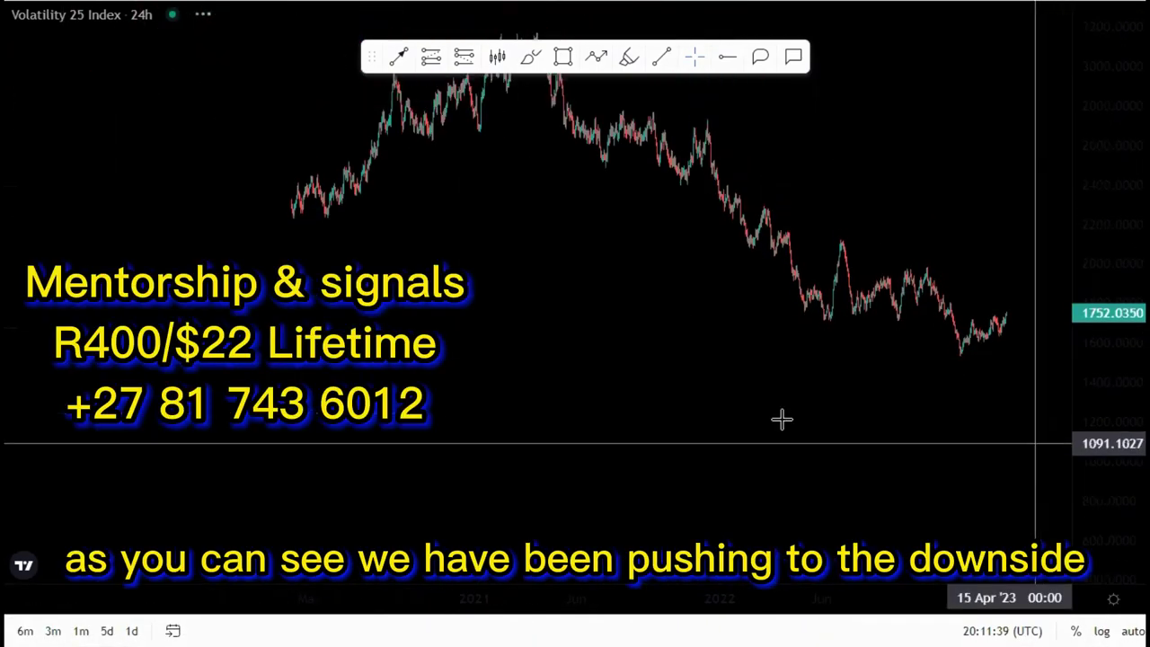
pyautogui.scroll(-2, 488, 286)
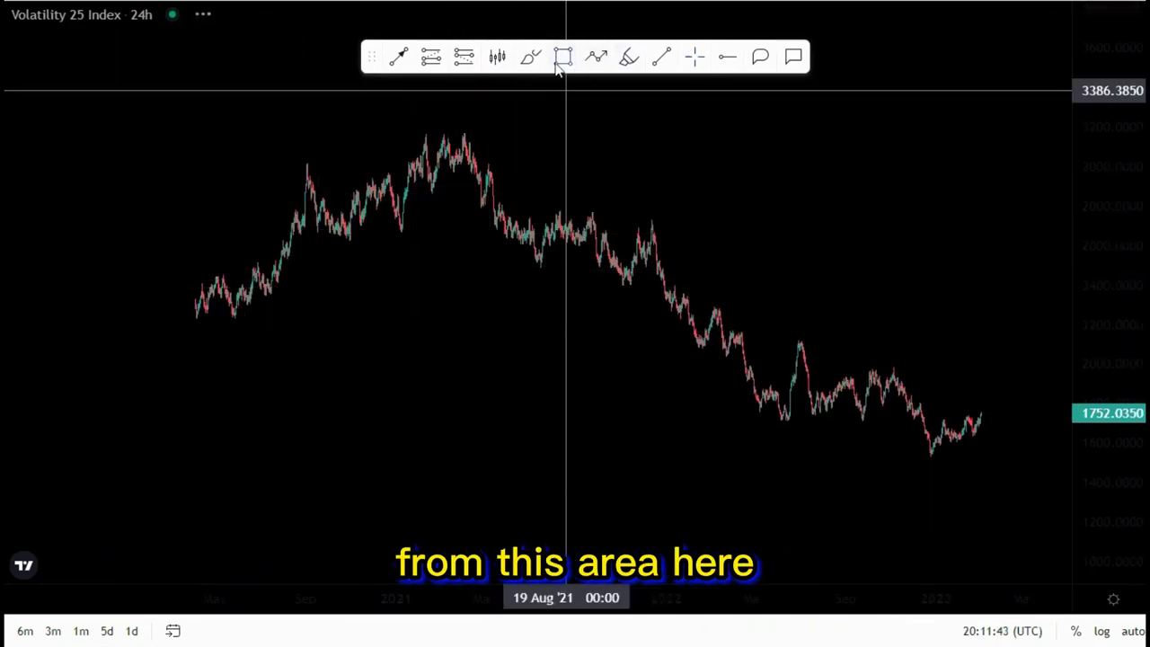
pyautogui.moveTo(470, 133)
pyautogui.mouseDown()
pyautogui.moveTo(179, 282)
pyautogui.moveTo(454, 225)
pyautogui.mouseUp()
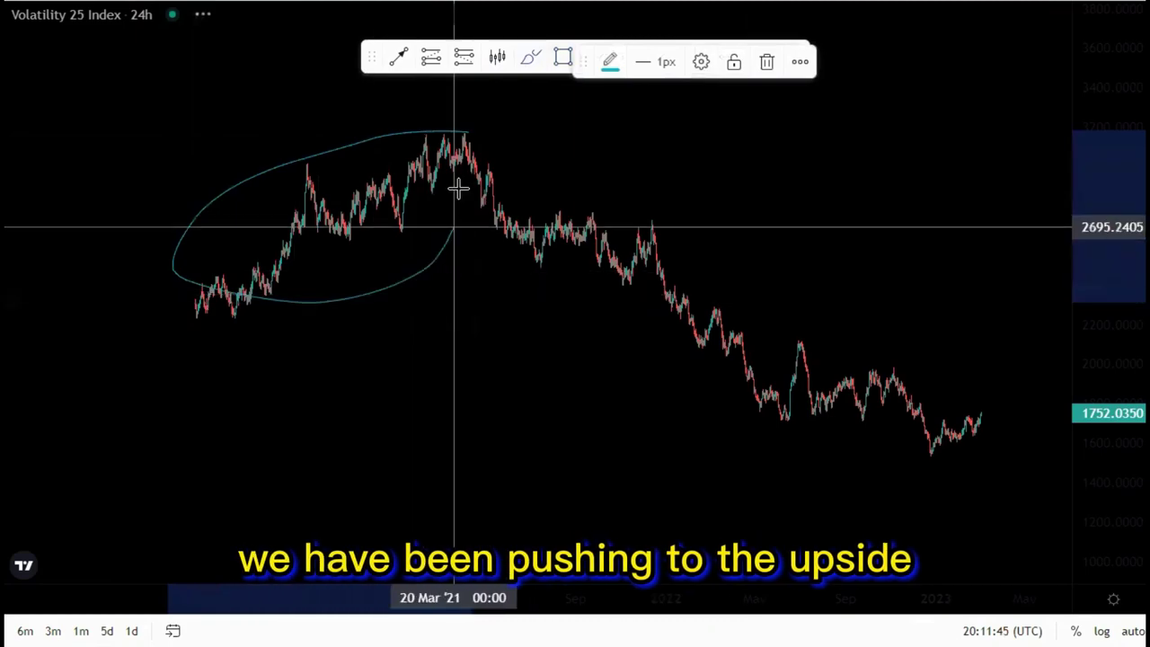
pyautogui.press('Delete')
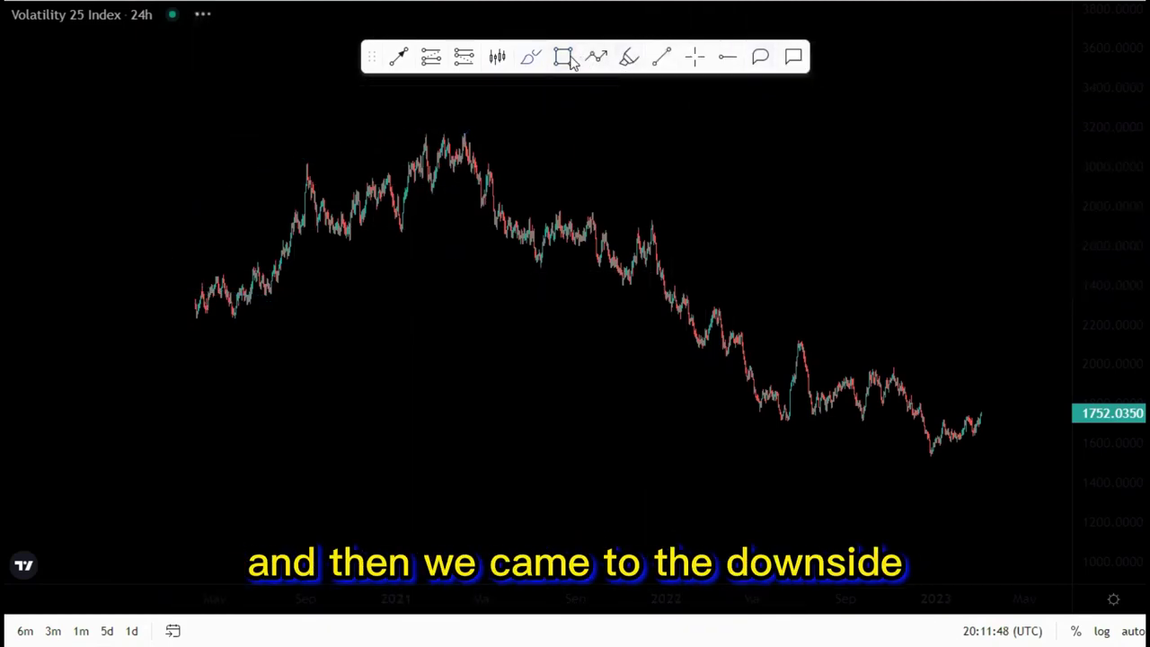
# - Mark the structure break just below the early-2021 peak with a flat shape at about 2865.89, and delete it
pyautogui.click(427, 193)
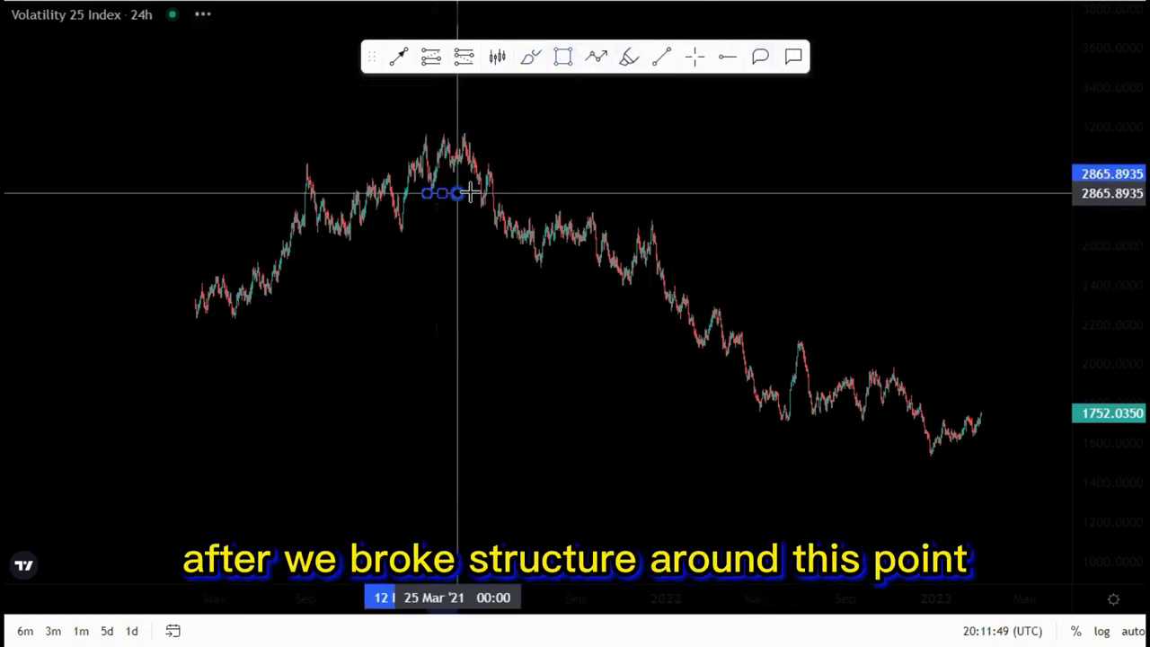
pyautogui.click(476, 192)
pyautogui.click(799, 65)
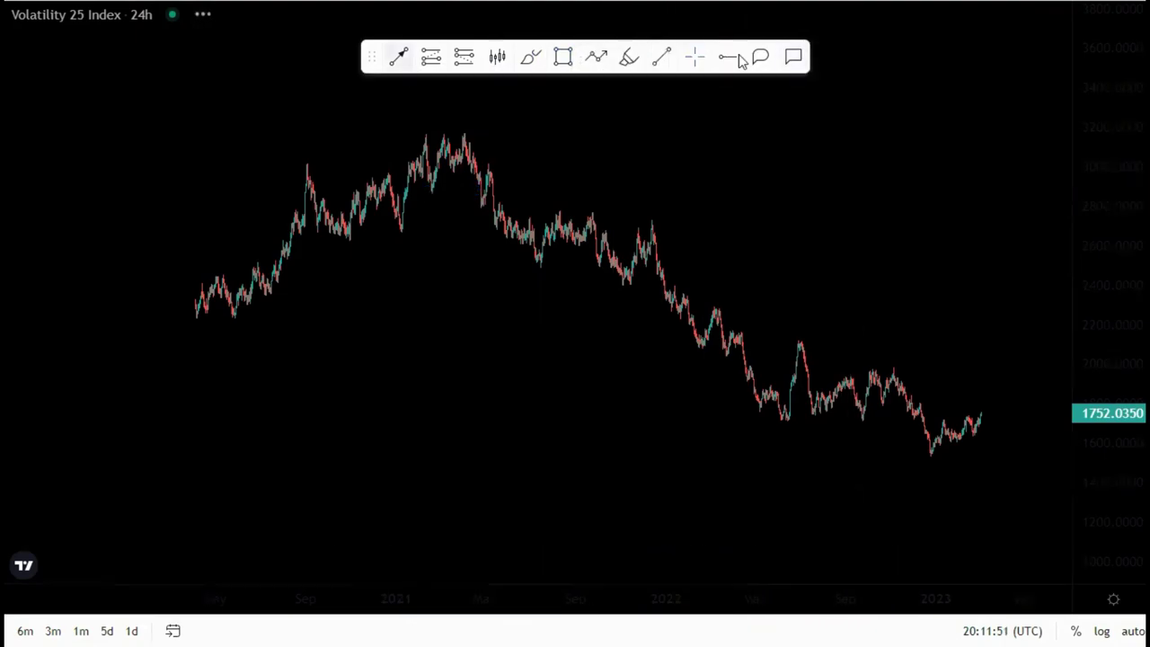
# - Draw a trend line from about 3198.67 on 11 Apr '21 down to about 1679.86 in March 2023, and delete it
pyautogui.moveTo(677, 162); pyautogui.dragTo(439, 130)
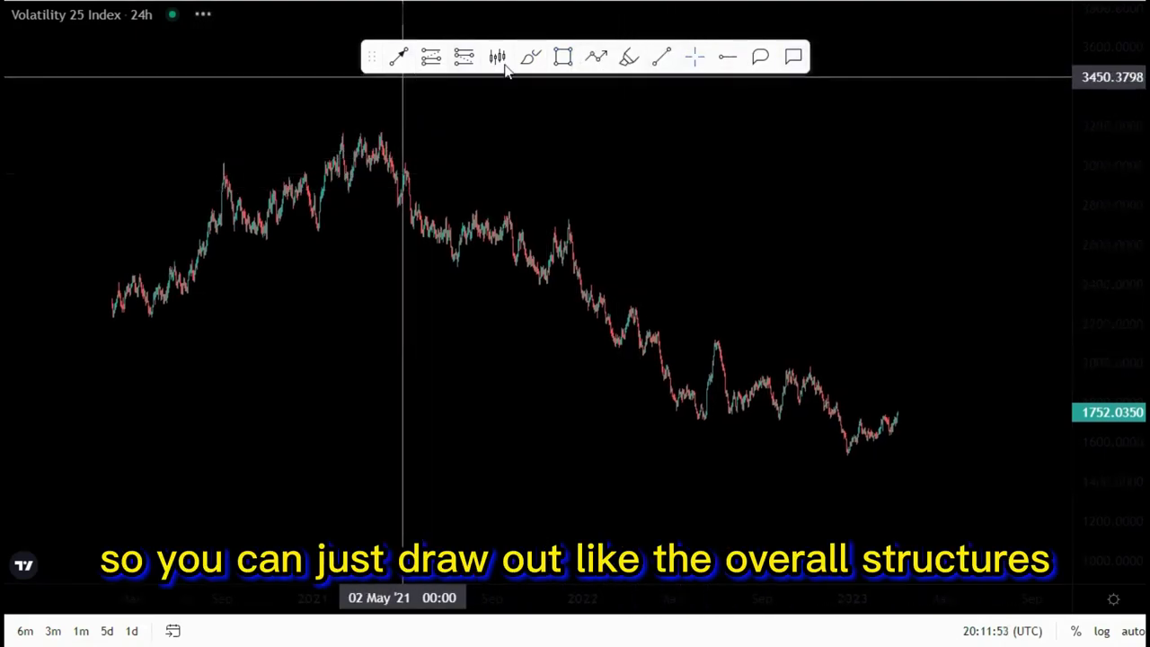
pyautogui.click(386, 127)
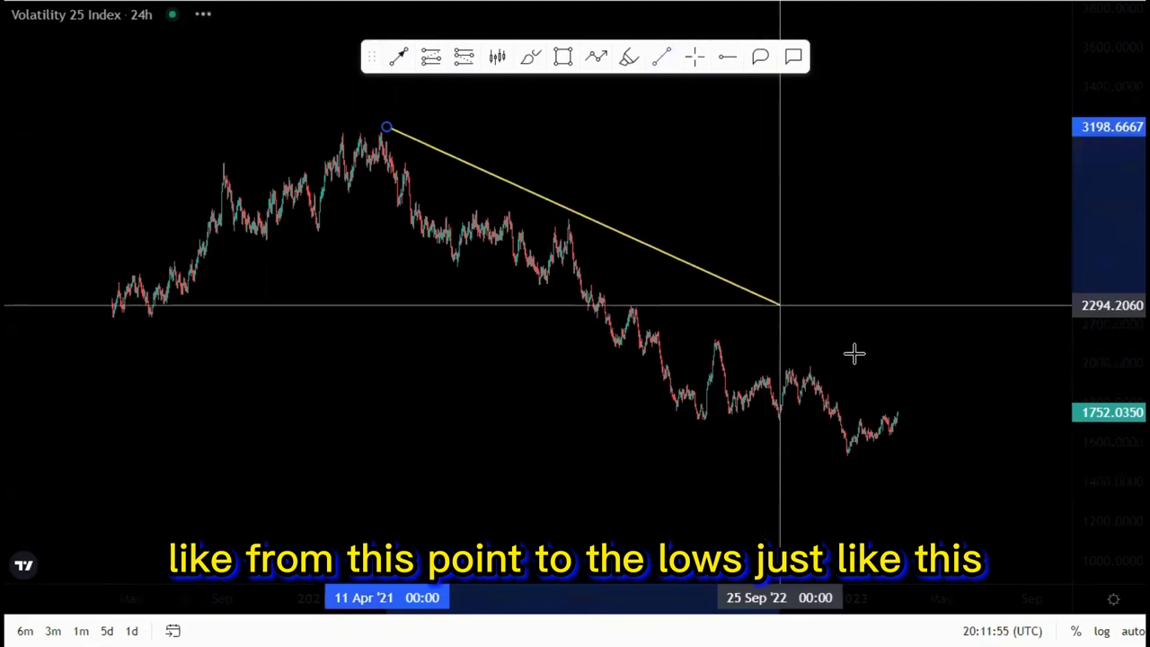
pyautogui.click(920, 425)
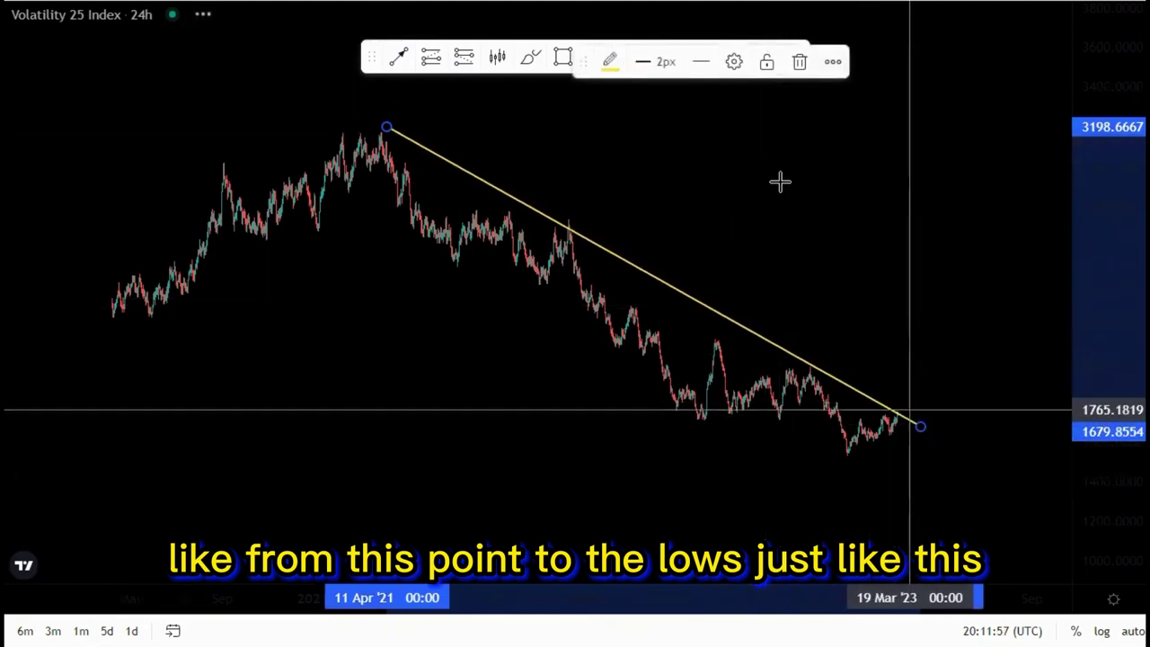
pyautogui.click(797, 63)
# - Draw the descending channel's upper trend line from about 2121.78 on 28 Jun '22, across the November high, to about 1815 beyond the latest candle
pyautogui.scroll(2, 1042, 363)
pyautogui.moveTo(1094, 439); pyautogui.dragTo(1064, 315)
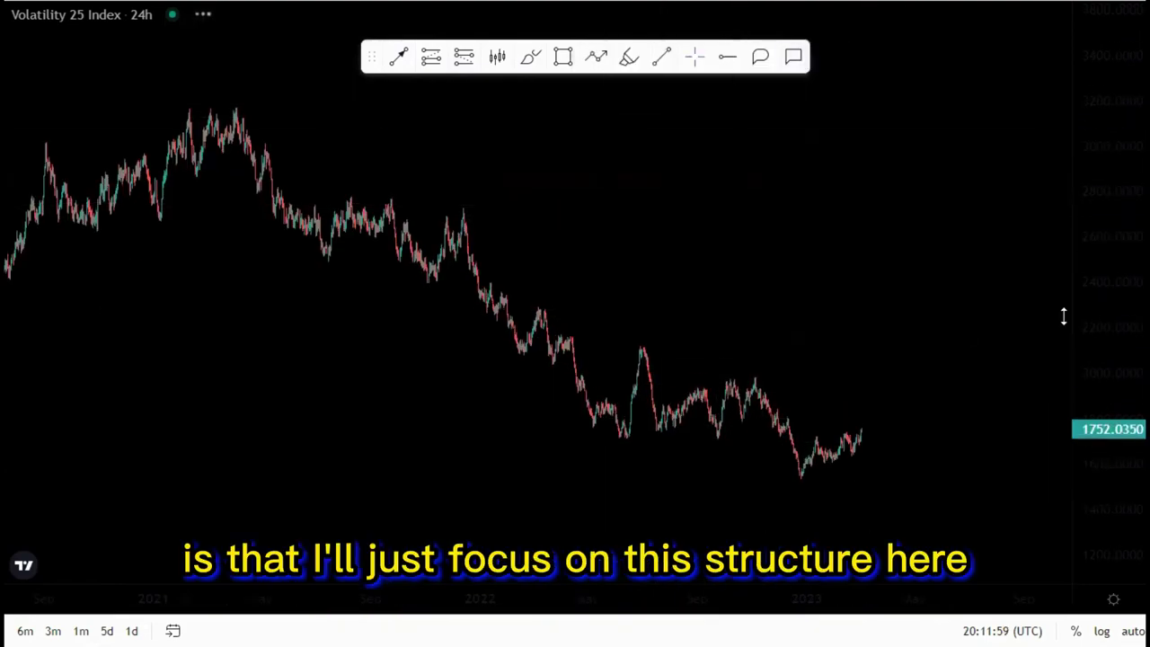
pyautogui.scroll(3, 796, 398)
pyautogui.moveTo(796, 398); pyautogui.dragTo(840, 281)
pyautogui.scroll(3, 875, 356)
pyautogui.moveTo(601, 414); pyautogui.dragTo(835, 367)
pyautogui.scroll(3, 834, 366)
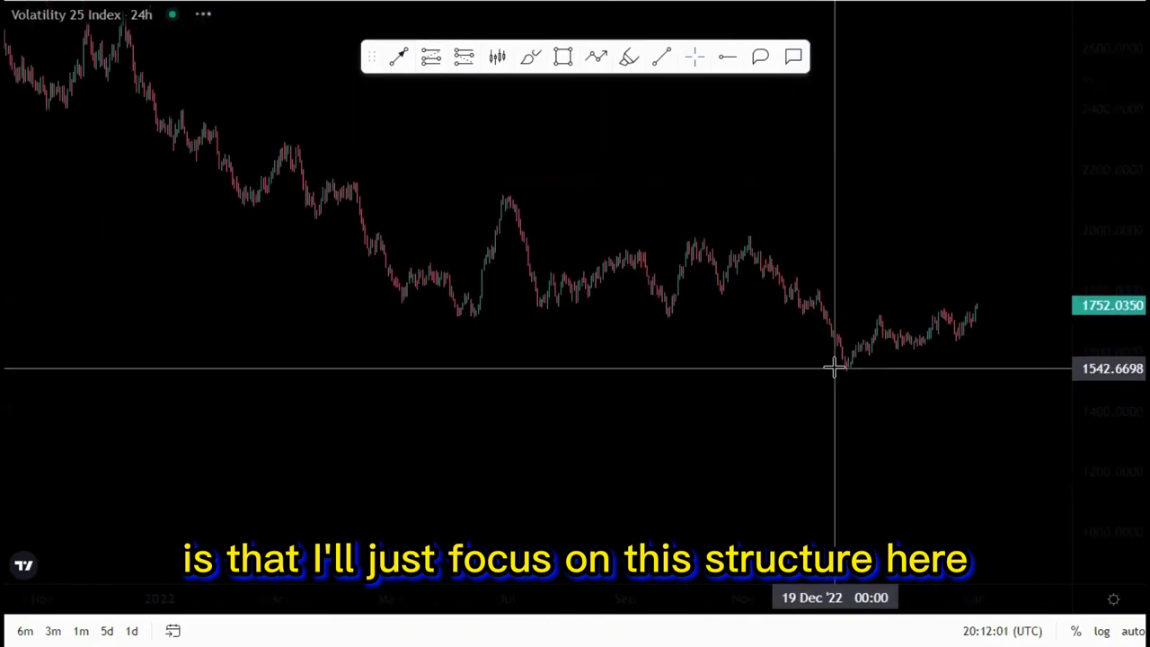
pyautogui.moveTo(1098, 418); pyautogui.dragTo(1093, 245)
pyautogui.moveTo(914, 239); pyautogui.dragTo(811, 230)
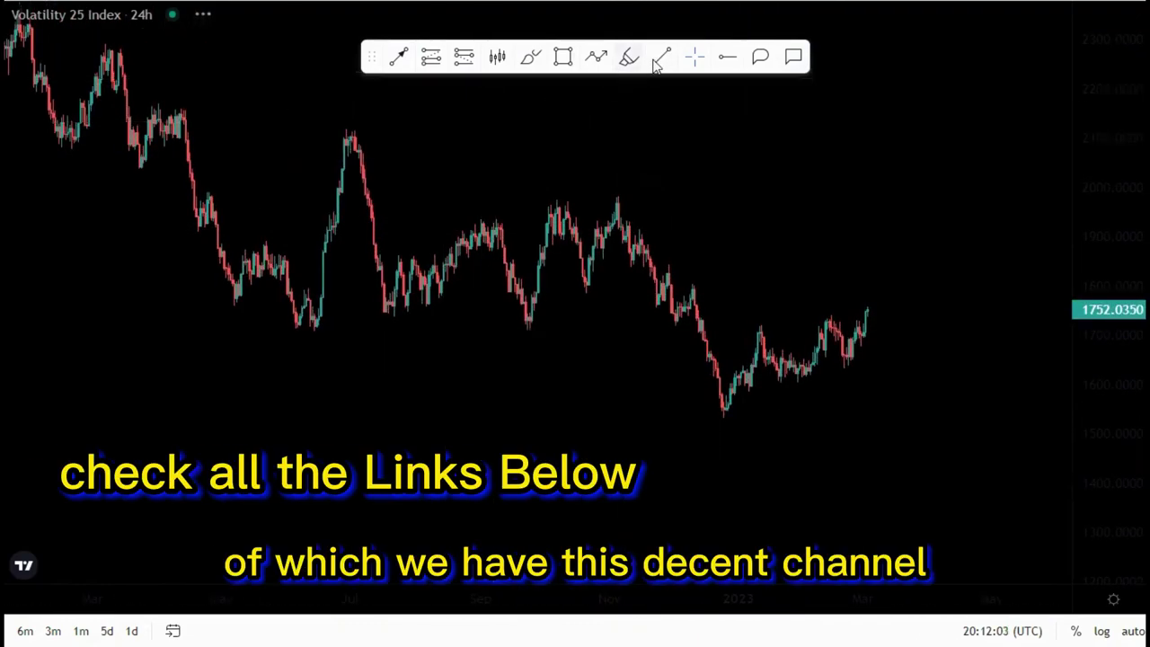
pyautogui.click(344, 128)
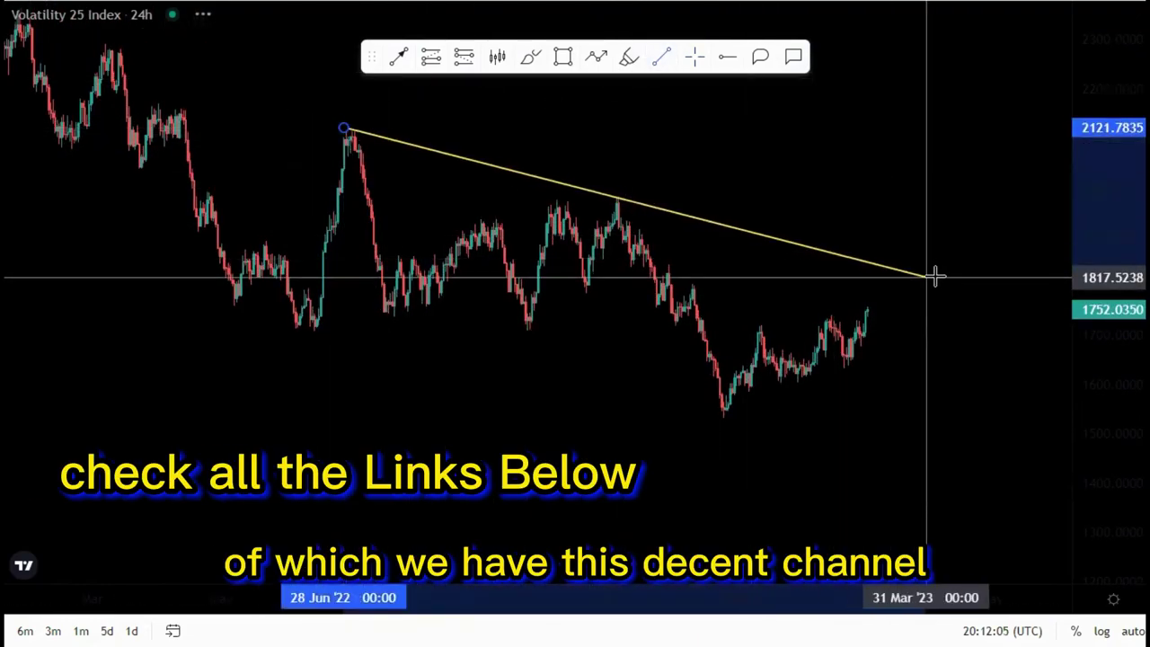
pyautogui.click(943, 278)
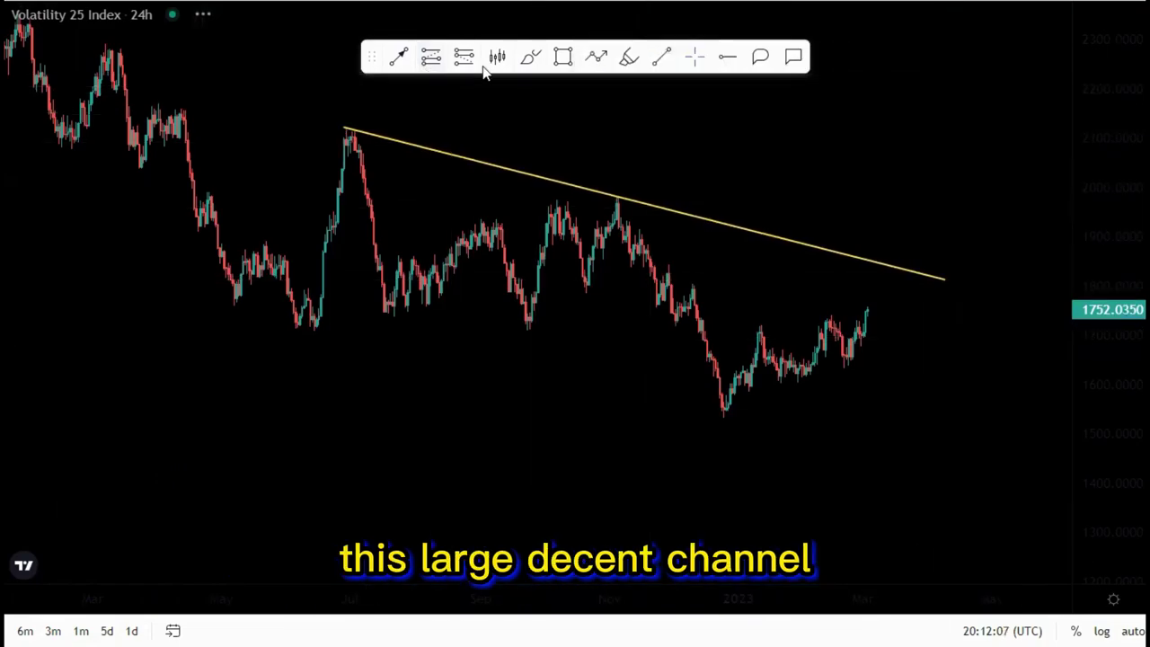
# - Draw the channel's lower trend line and adjust both ends so it runs from the June 2022 low along the late-December low
pyautogui.click(333, 311)
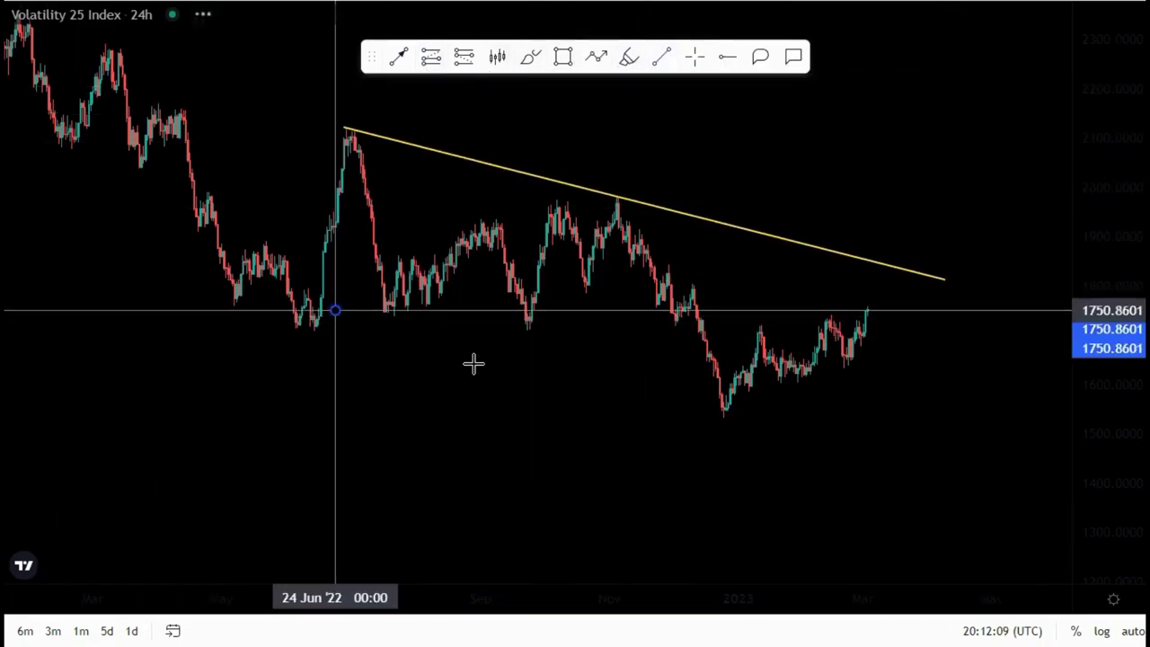
pyautogui.click(934, 477)
pyautogui.moveTo(334, 309); pyautogui.dragTo(312, 330)
pyautogui.moveTo(930, 480); pyautogui.dragTo(957, 474)
pyautogui.click(890, 409)
# - Place a horizontal ray at 1802.3519 starting from the 09 Dec '22 high inside the channel
pyautogui.scroll(2, 905, 419)
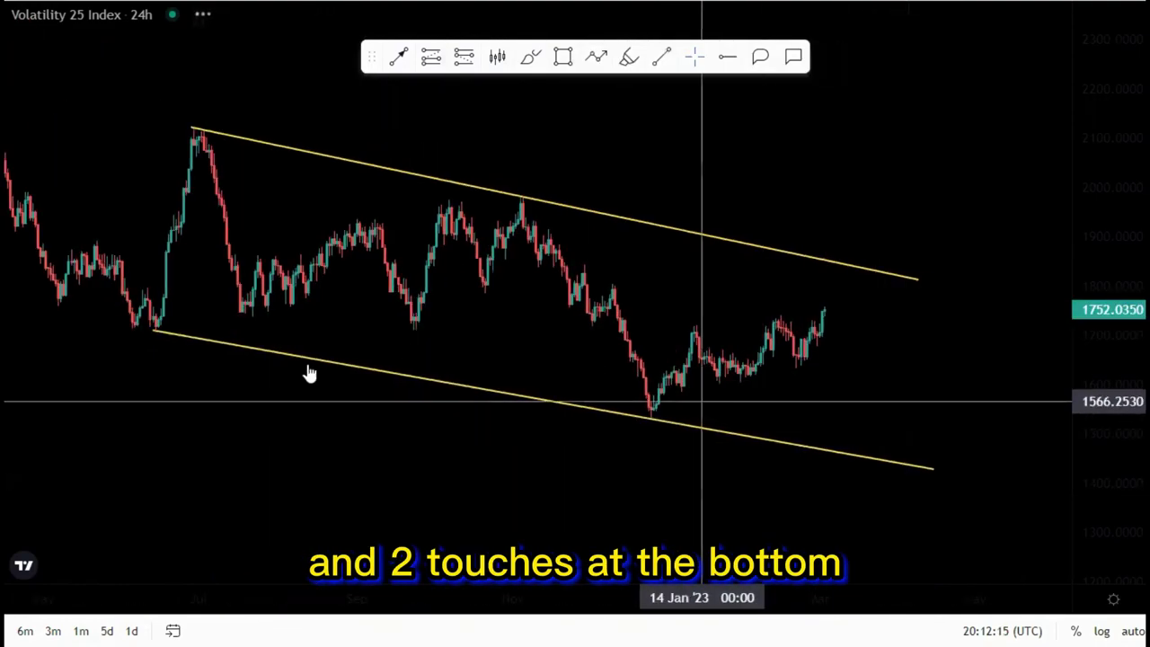
pyautogui.moveTo(1086, 421); pyautogui.dragTo(1049, 258)
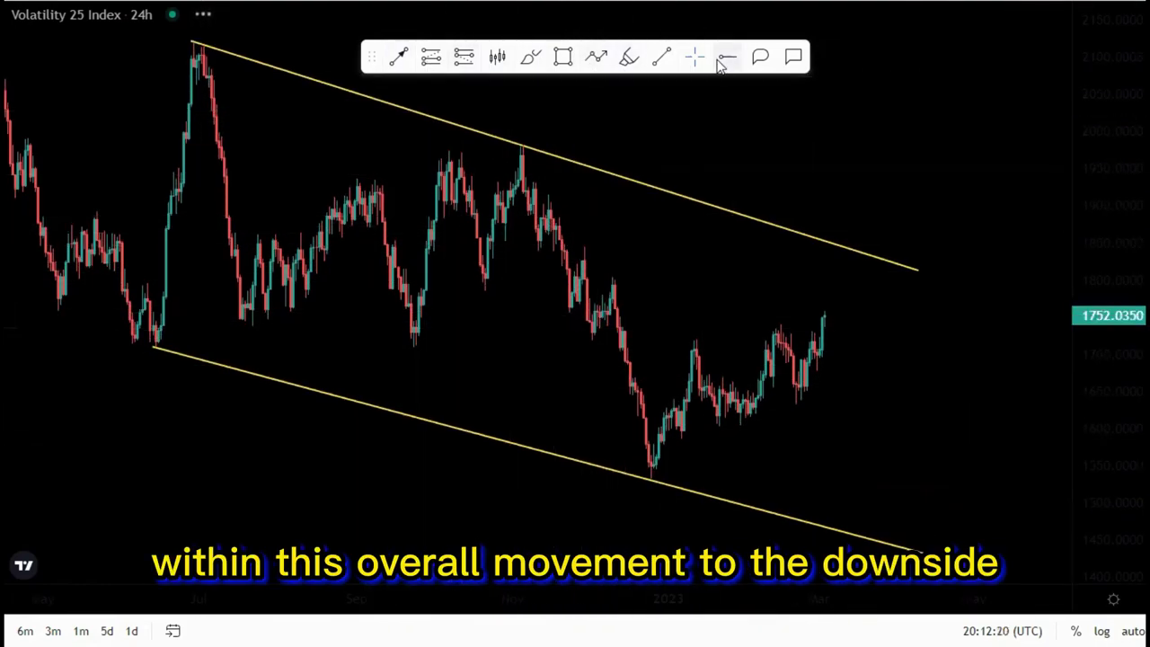
pyautogui.click(611, 278)
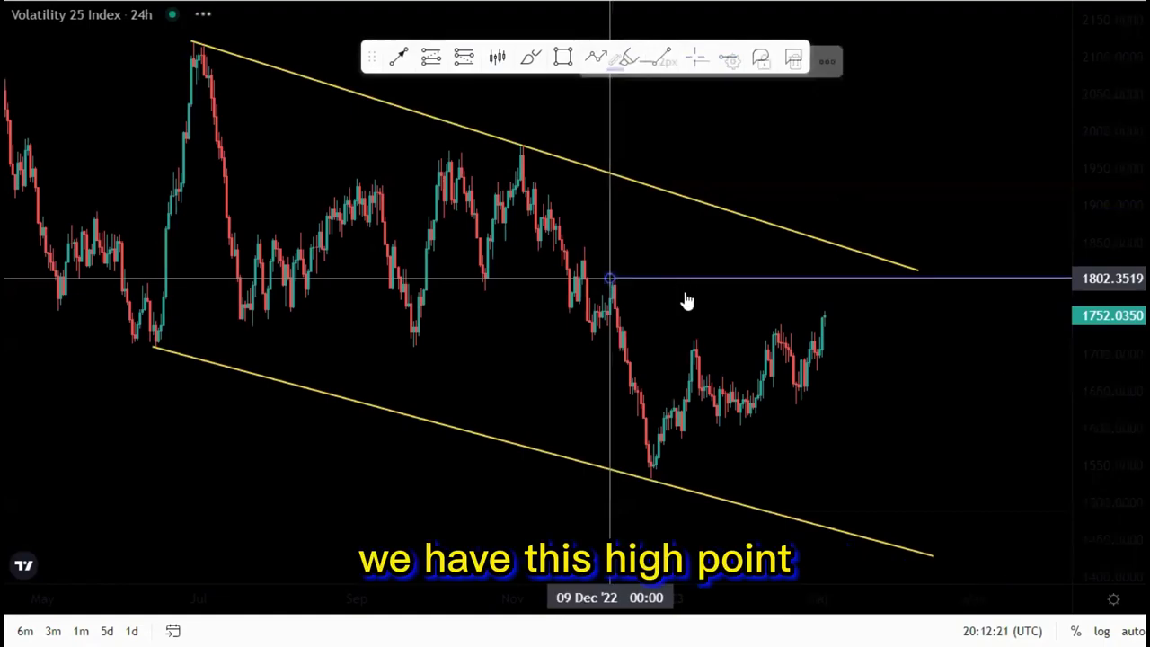
pyautogui.moveTo(1090, 386); pyautogui.dragTo(1091, 467)
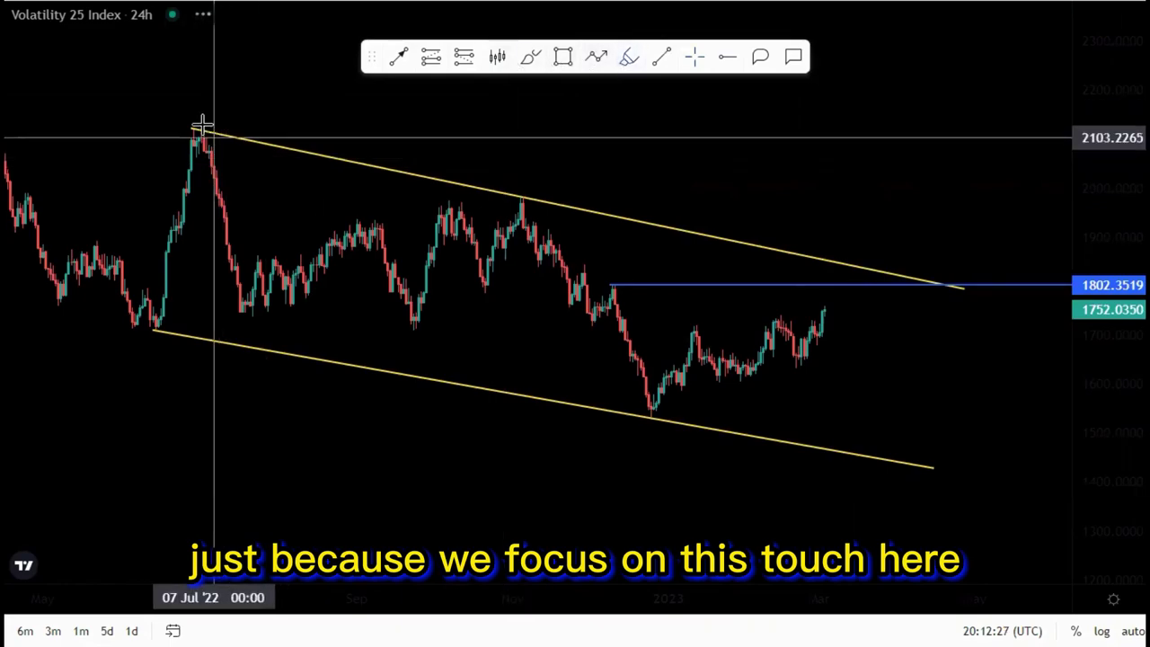
# - Mark the November touch with a highlighter dot, and circle the July, November and projected March touches on the upper trend line
pyautogui.click(517, 186)
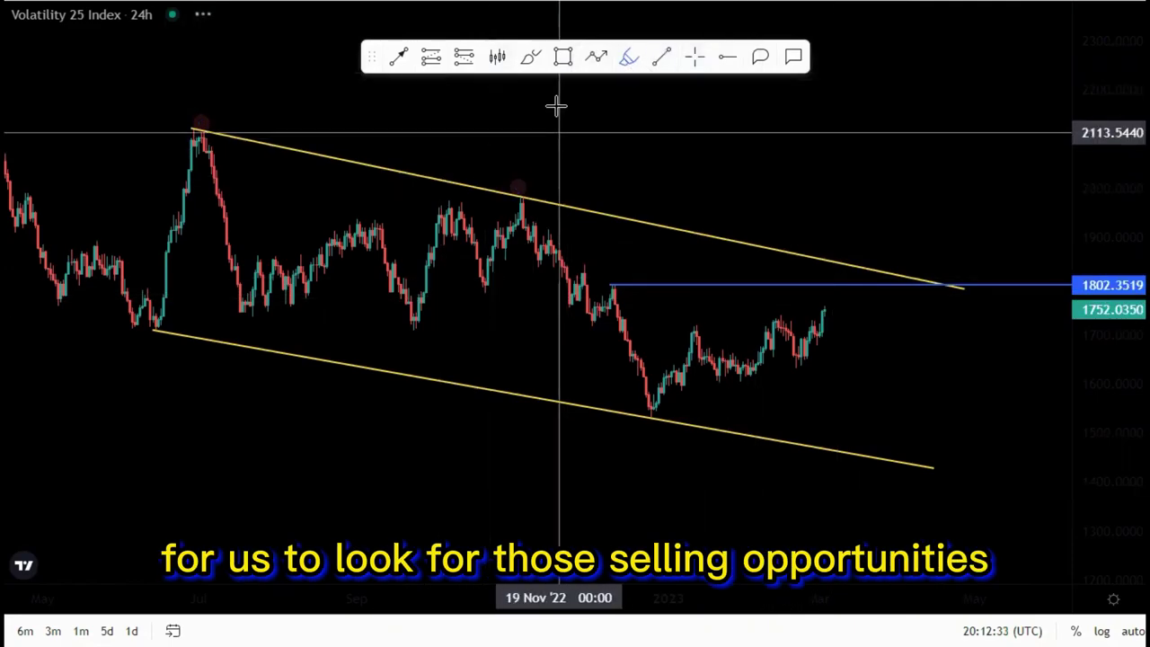
pyautogui.click(205, 126)
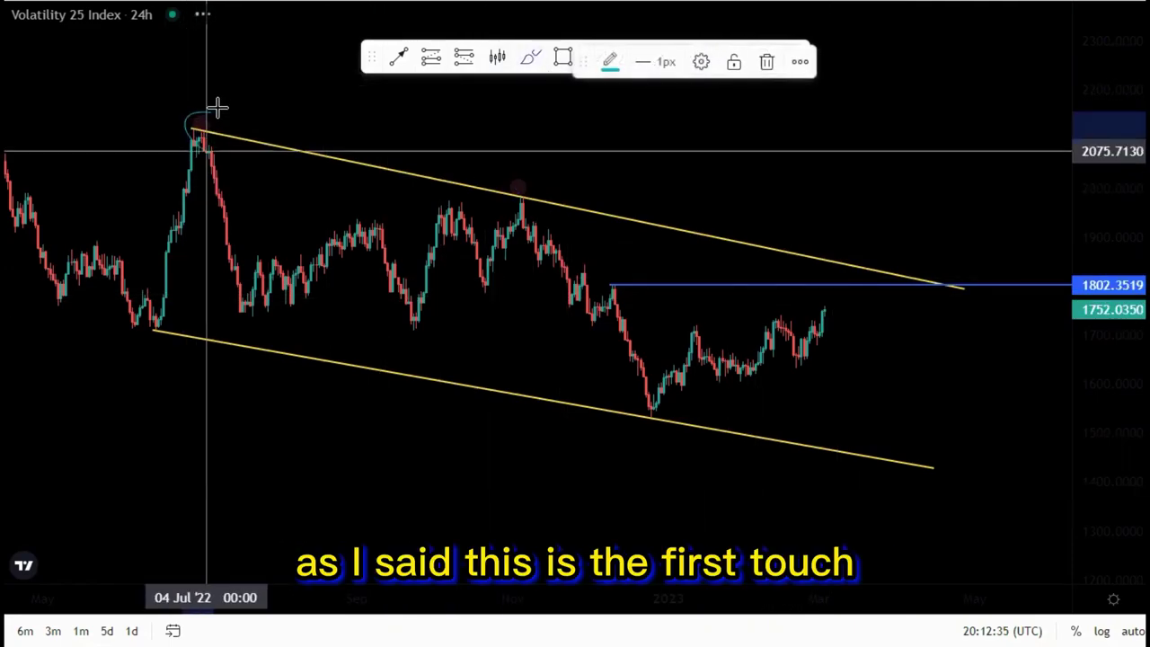
pyautogui.moveTo(518, 180); pyautogui.dragTo(514, 181)
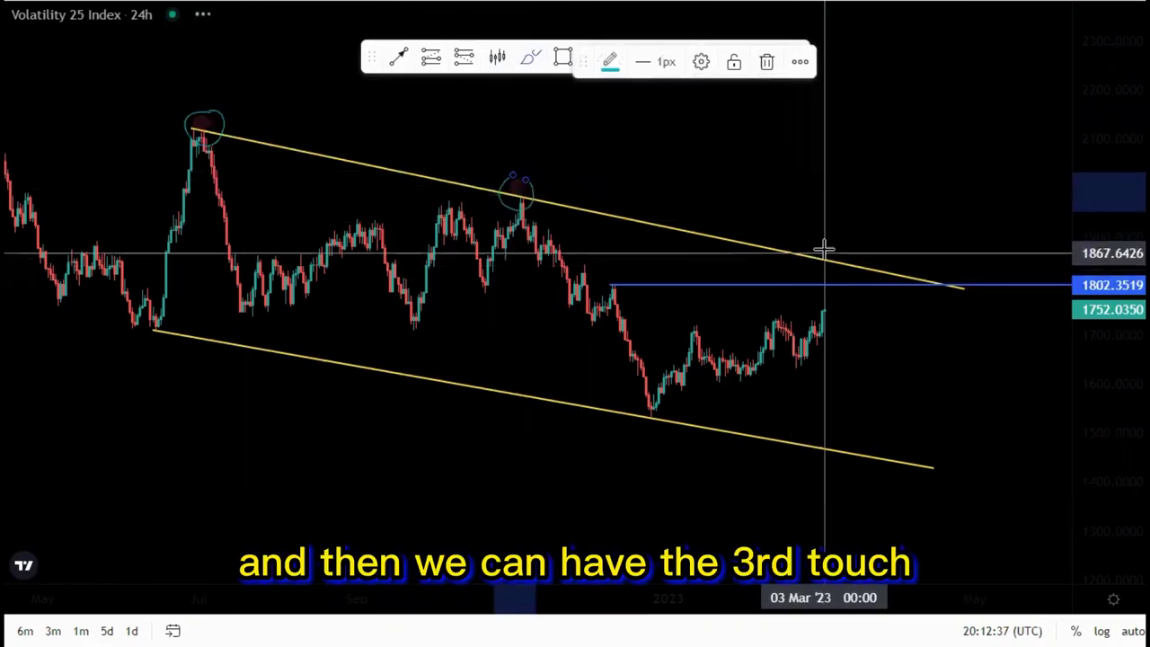
pyautogui.moveTo(817, 247); pyautogui.dragTo(828, 253)
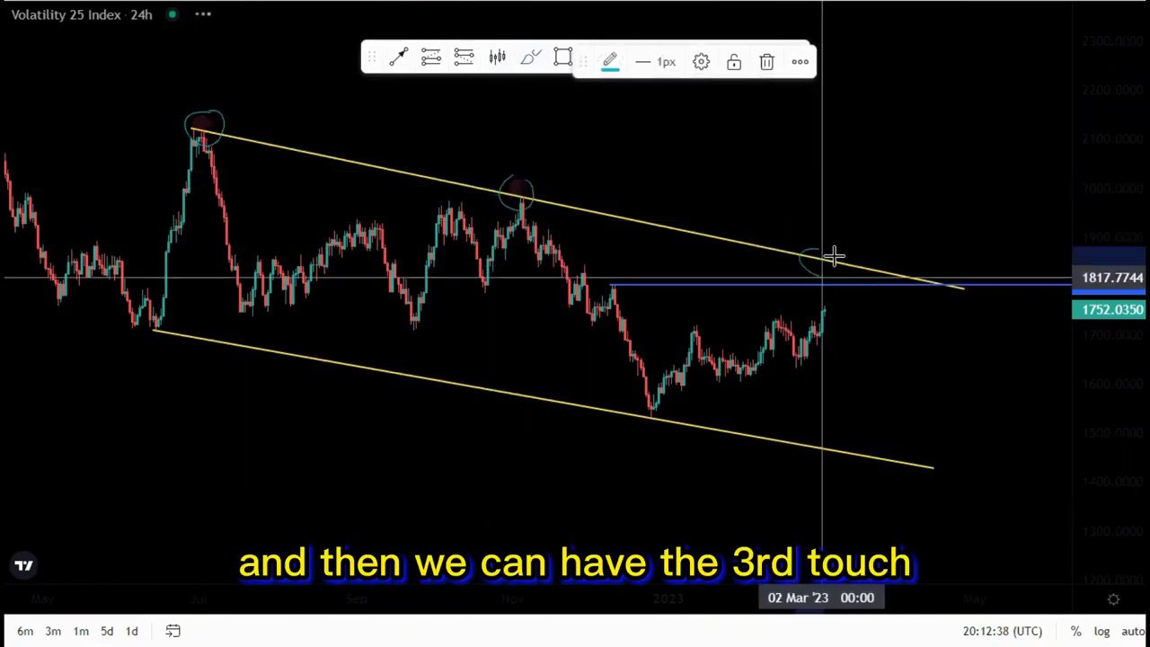
# - Draw an arrow from the projected third touch down to 1394.7552, set its text colour to white, and delete the arrow
pyautogui.click(405, 61)
pyautogui.click(878, 485)
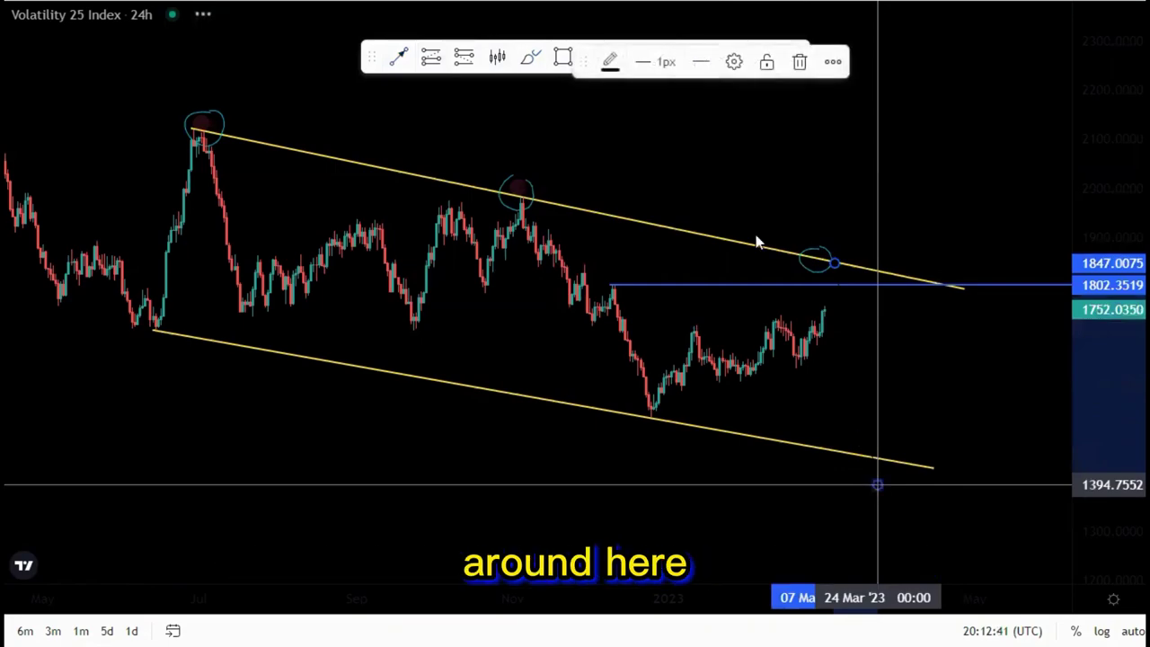
pyautogui.click(731, 60)
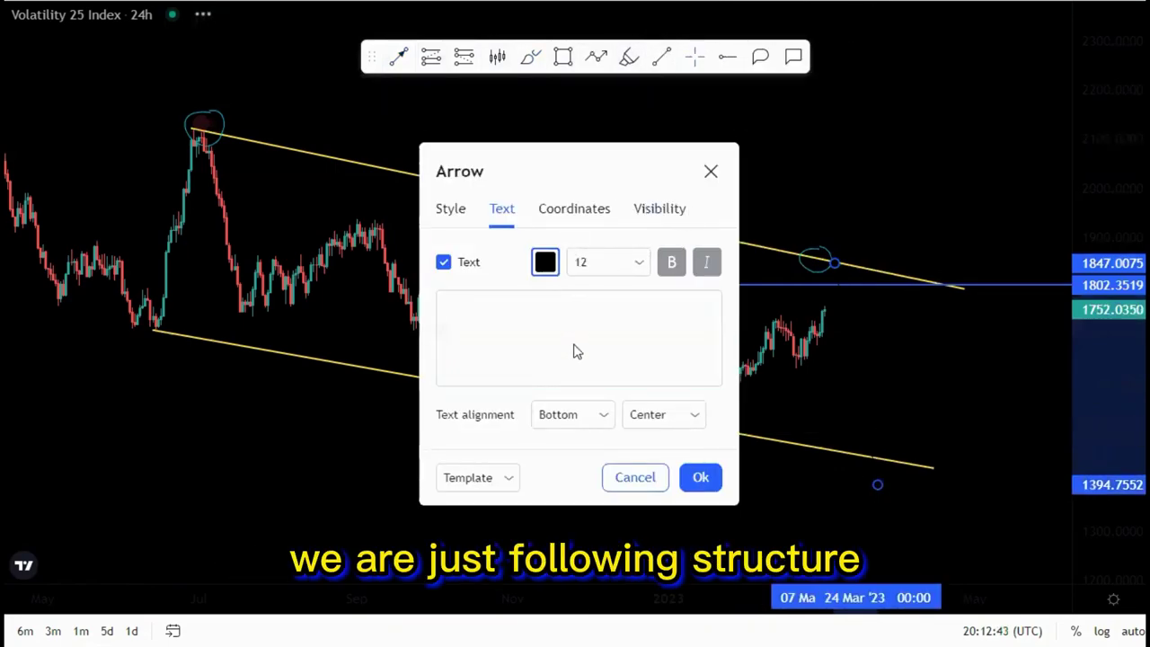
pyautogui.click(546, 262)
pyautogui.click(549, 297)
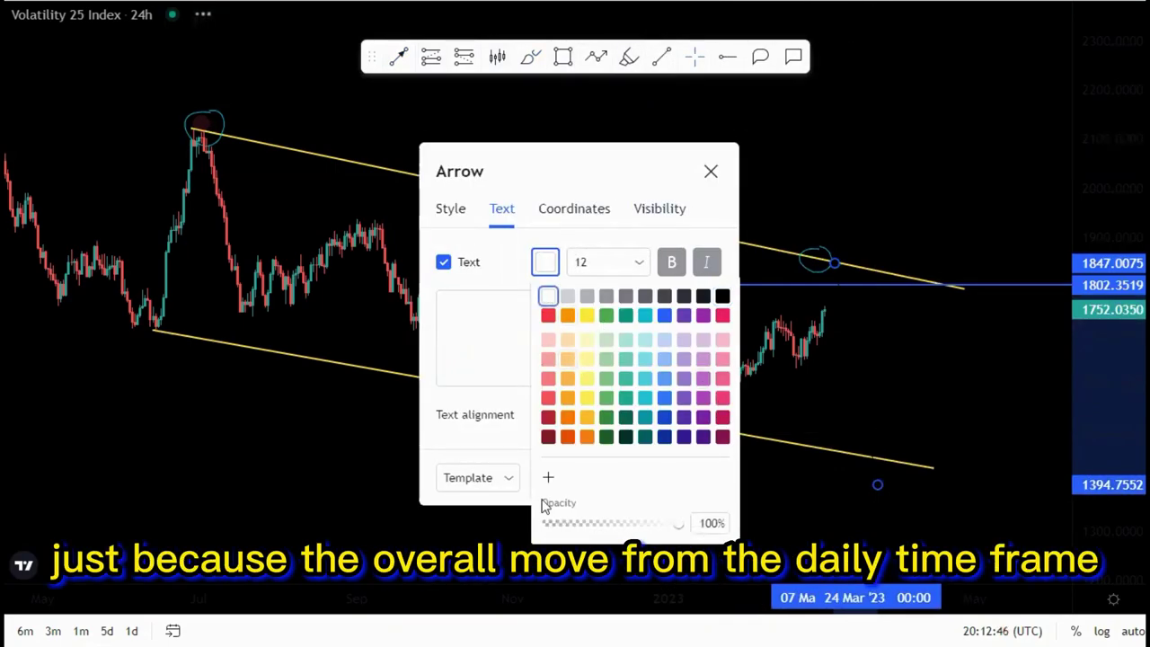
pyautogui.click(711, 172)
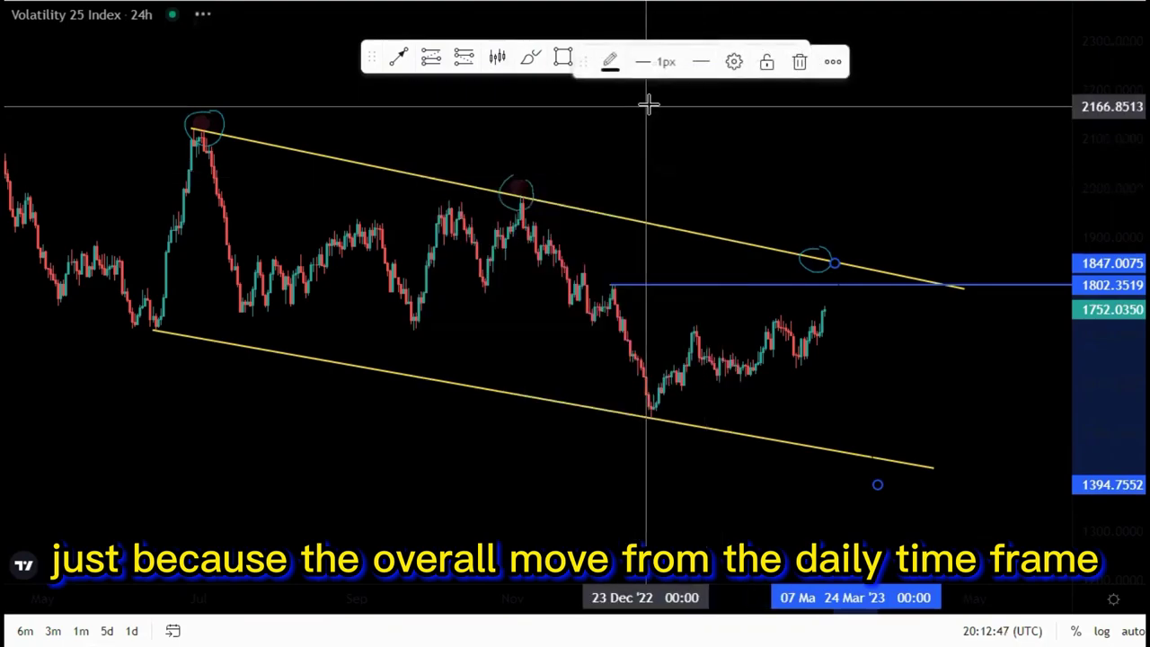
pyautogui.click(800, 63)
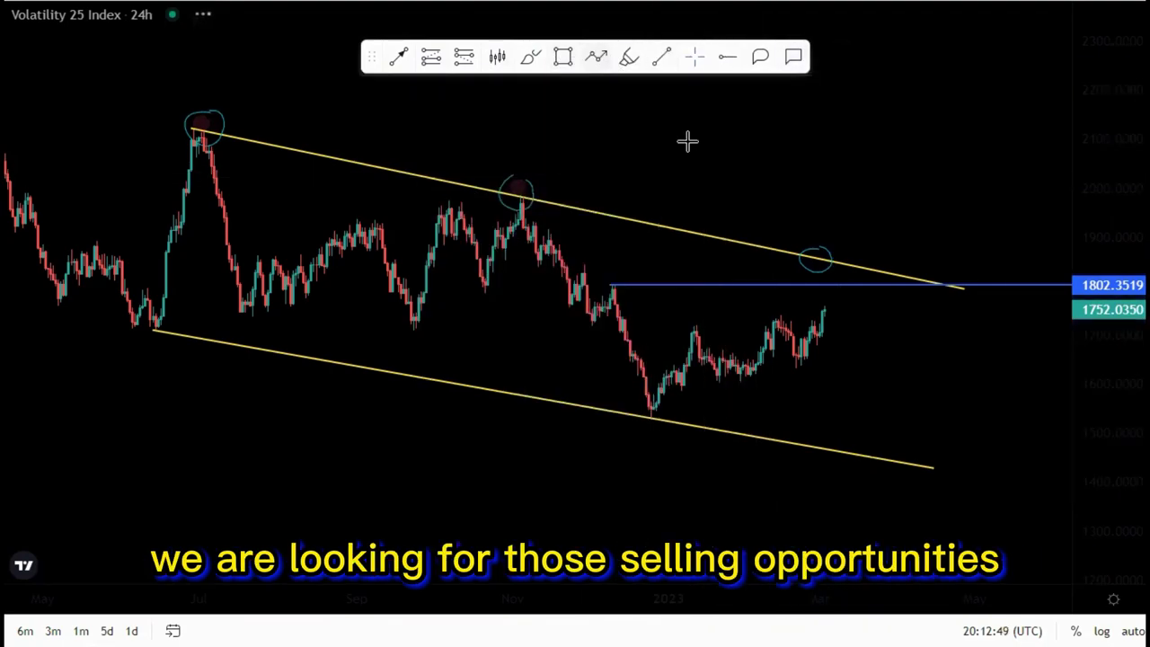
# - Draw a projected path from the third touch on the upper trend line down to the lower trend line, and end it
pyautogui.click(835, 261)
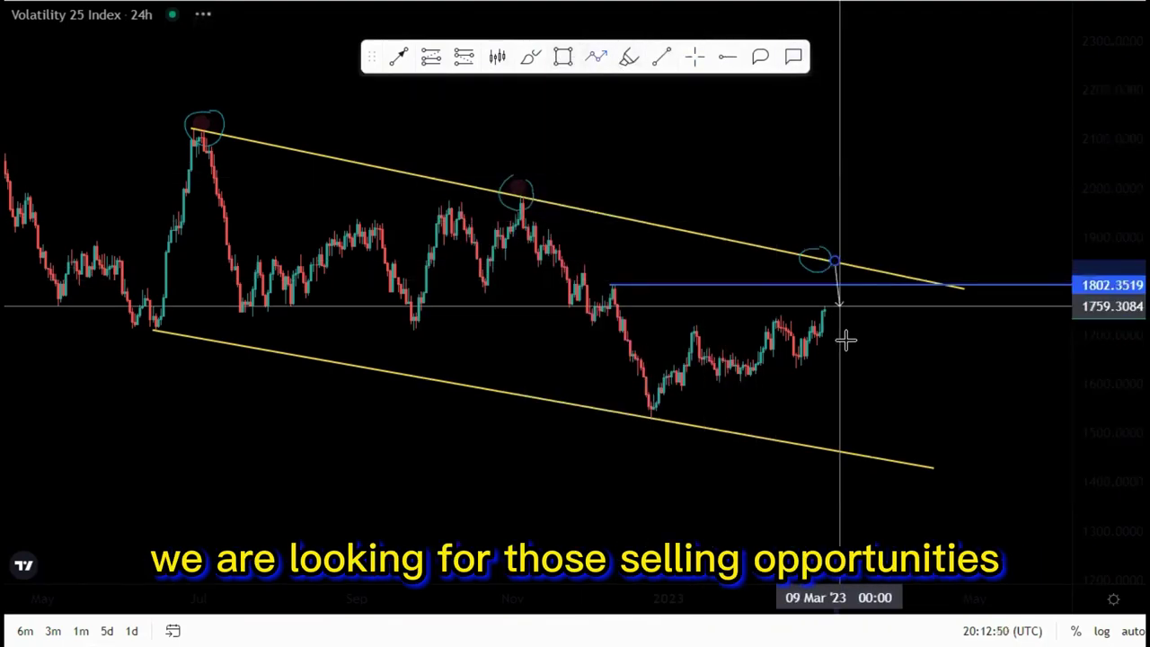
pyautogui.click(864, 451)
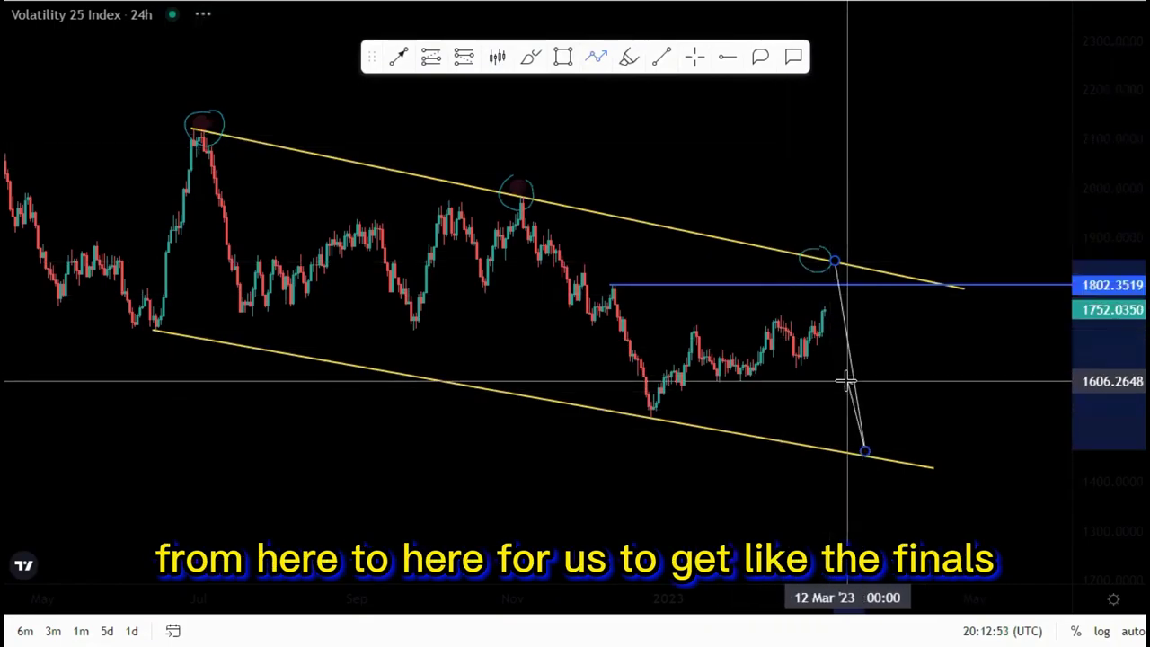
pyautogui.press('Escape')
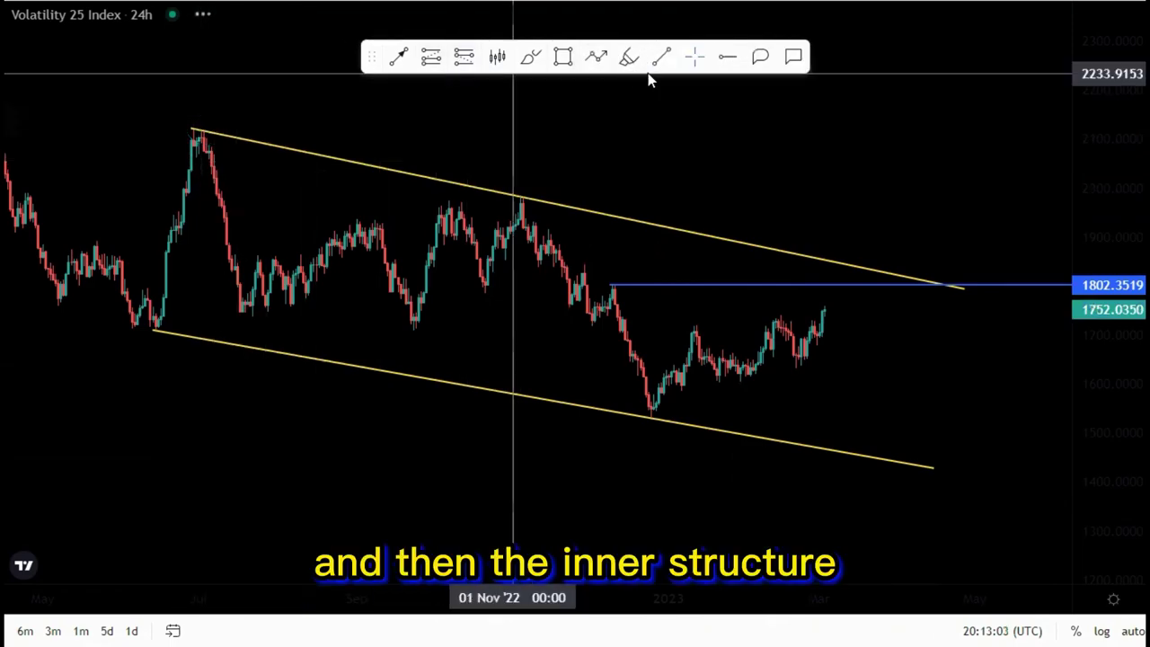
# - Draw the inner ascending channel with one trend line over the early-2023 highs and another from the late-December low under the later lows
pyautogui.click(641, 342)
pyautogui.click(800, 288)
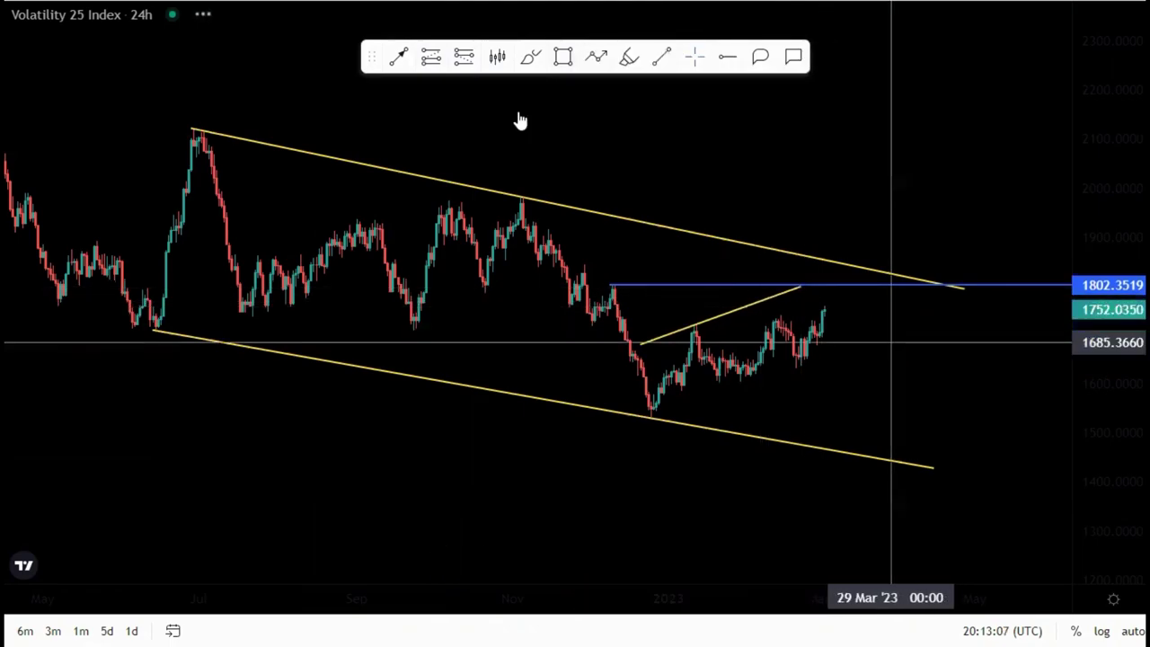
pyautogui.click(653, 415)
pyautogui.click(869, 344)
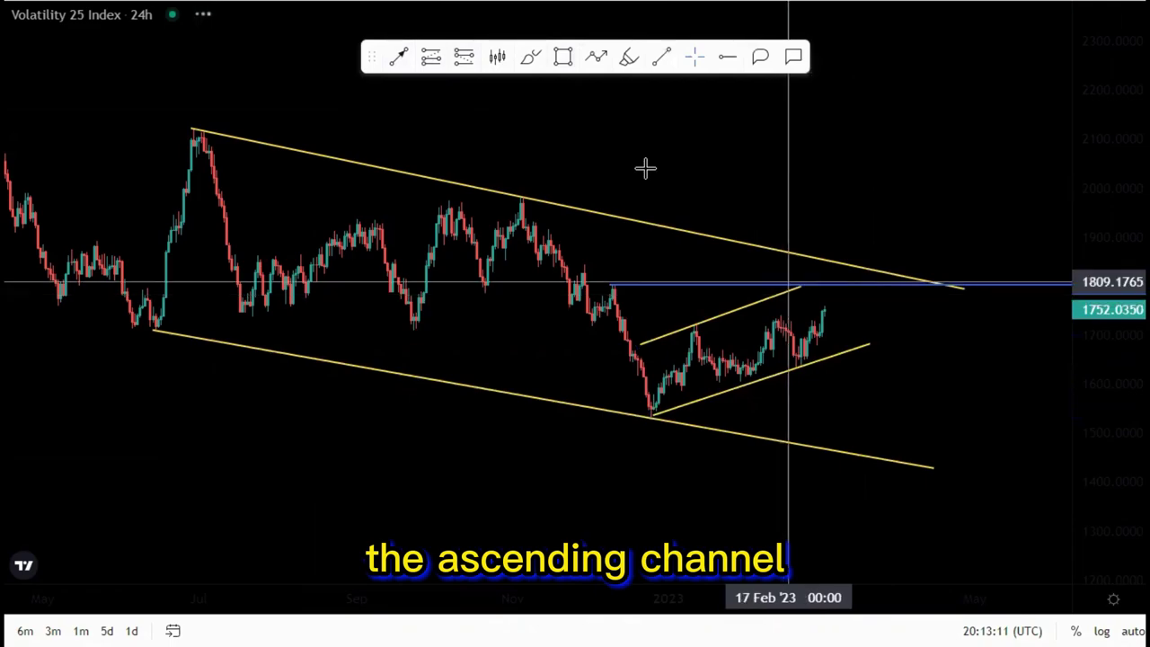
# - Draw a projected path from the current price up to the 1802.3519 key level and down to the lower descending trend line
pyautogui.click(597, 60)
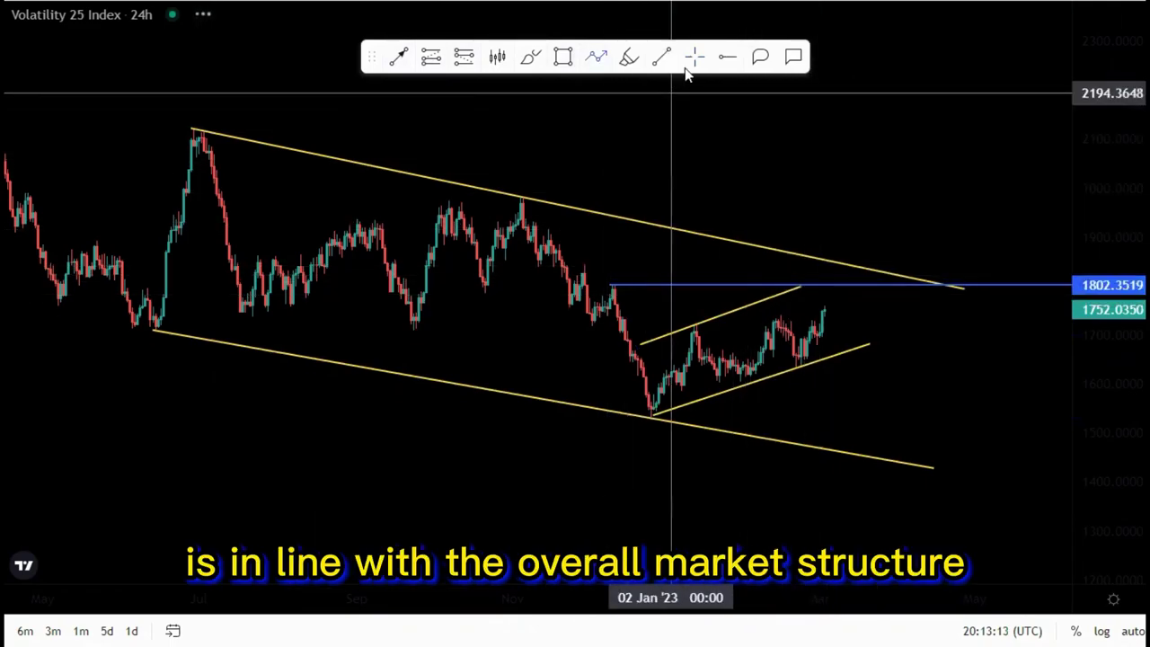
pyautogui.click(597, 58)
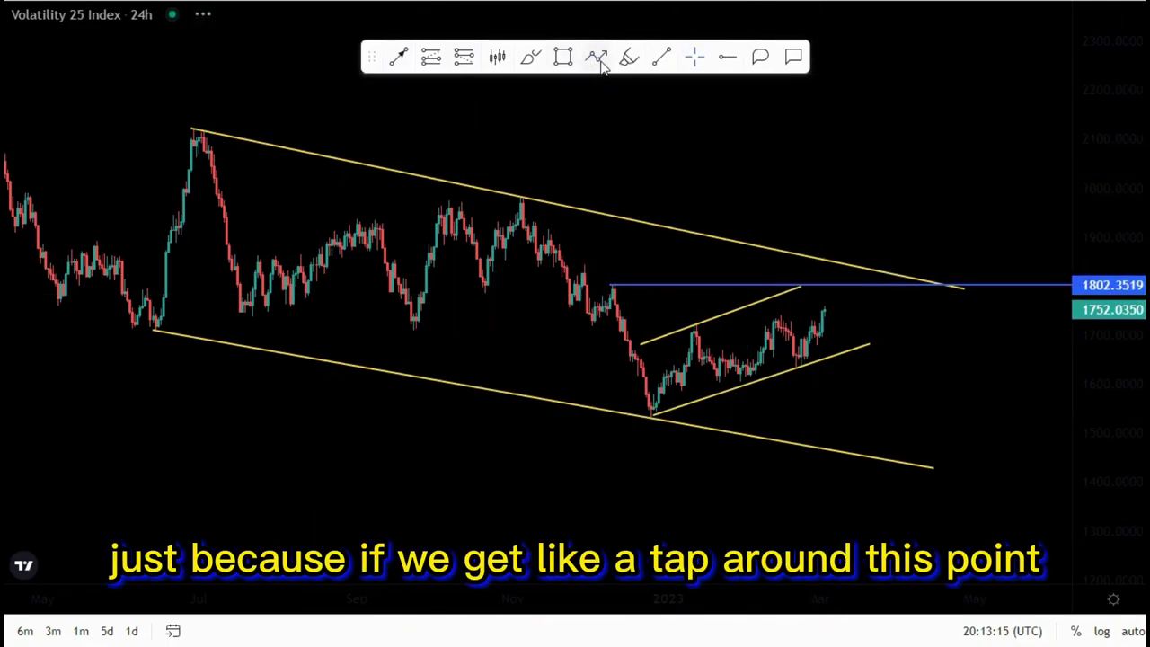
pyautogui.click(824, 315)
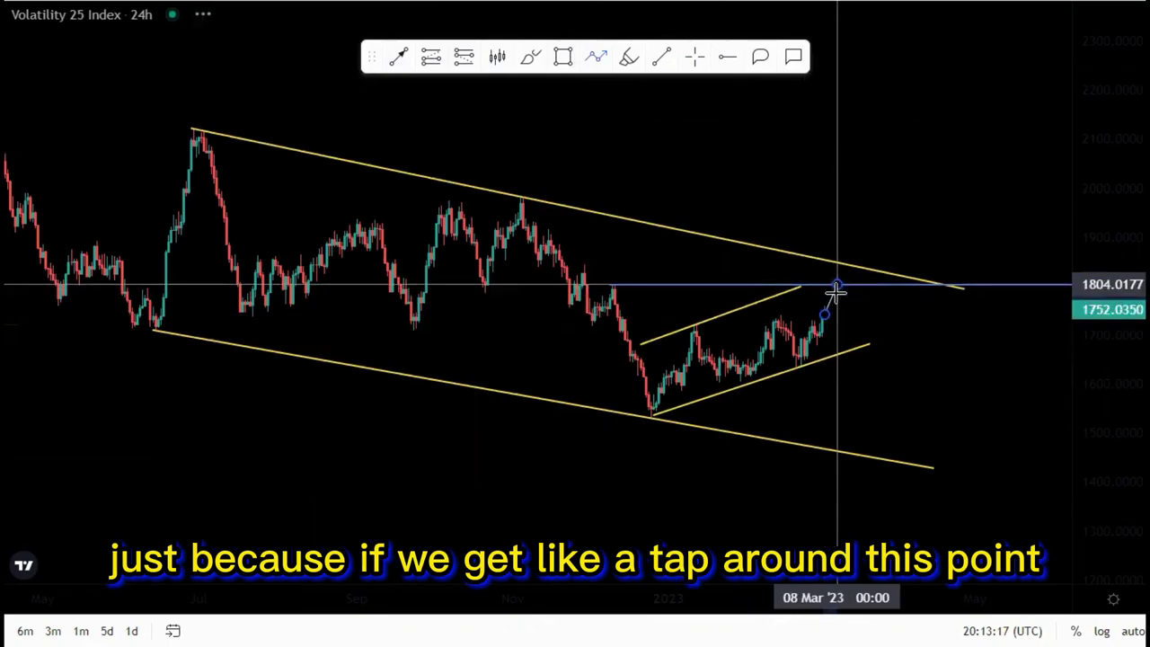
pyautogui.click(837, 286)
pyautogui.click(869, 453)
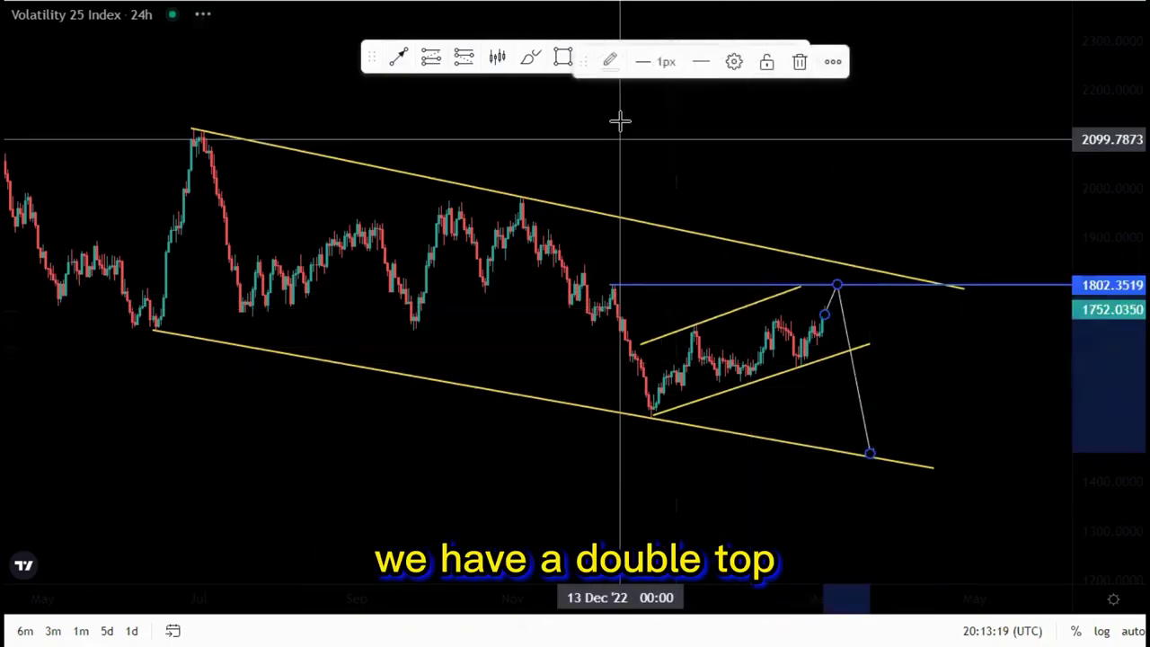
# - Draw a rectangle over the December high at the key level, from about 1816 down to about 1783
pyautogui.click(563, 61)
pyautogui.click(610, 278)
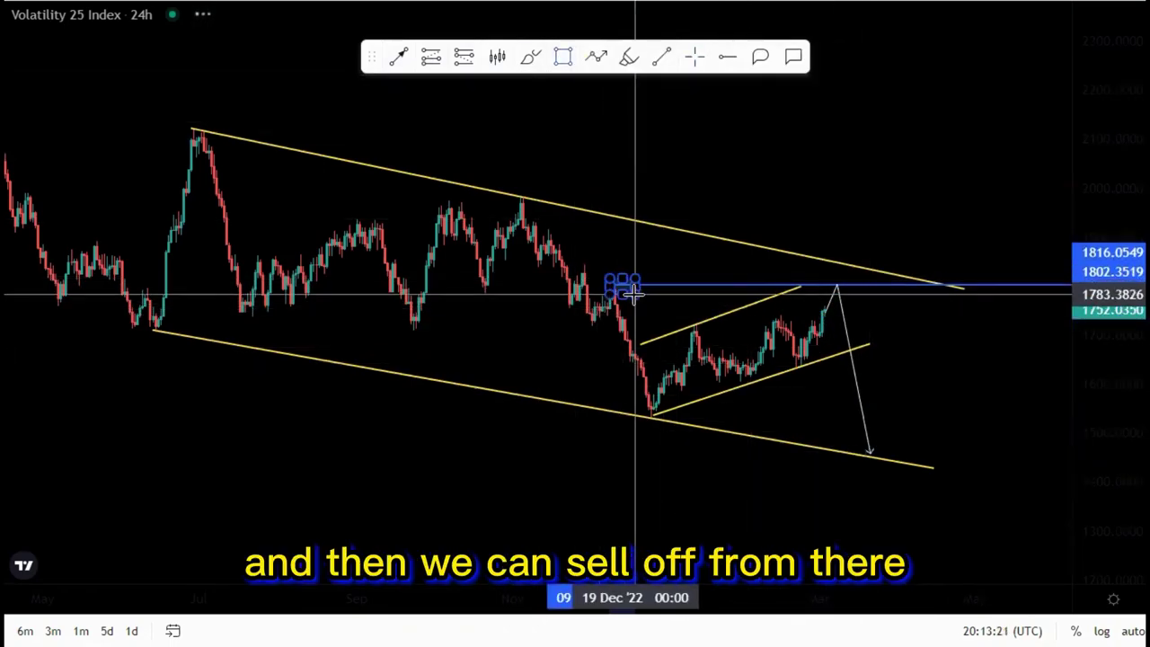
pyautogui.click(635, 295)
pyautogui.click(663, 314)
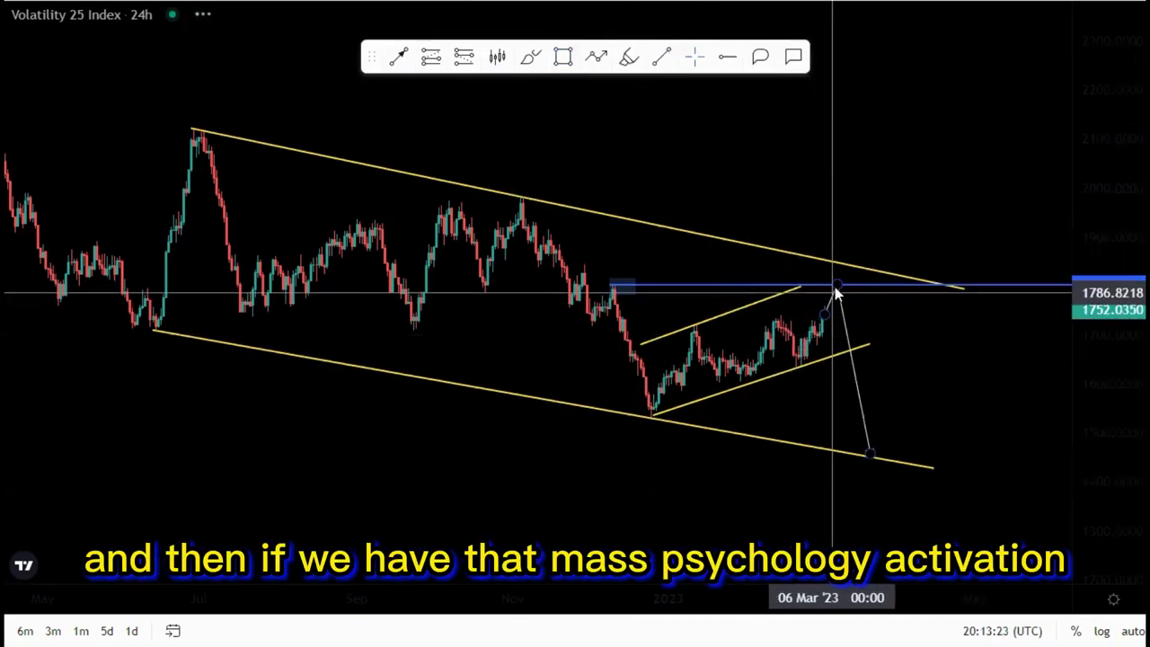
# - Raise the projected path's peak above the key level and extend the upper descending trend line so it meets that peak
pyautogui.moveTo(836, 288); pyautogui.dragTo(843, 253)
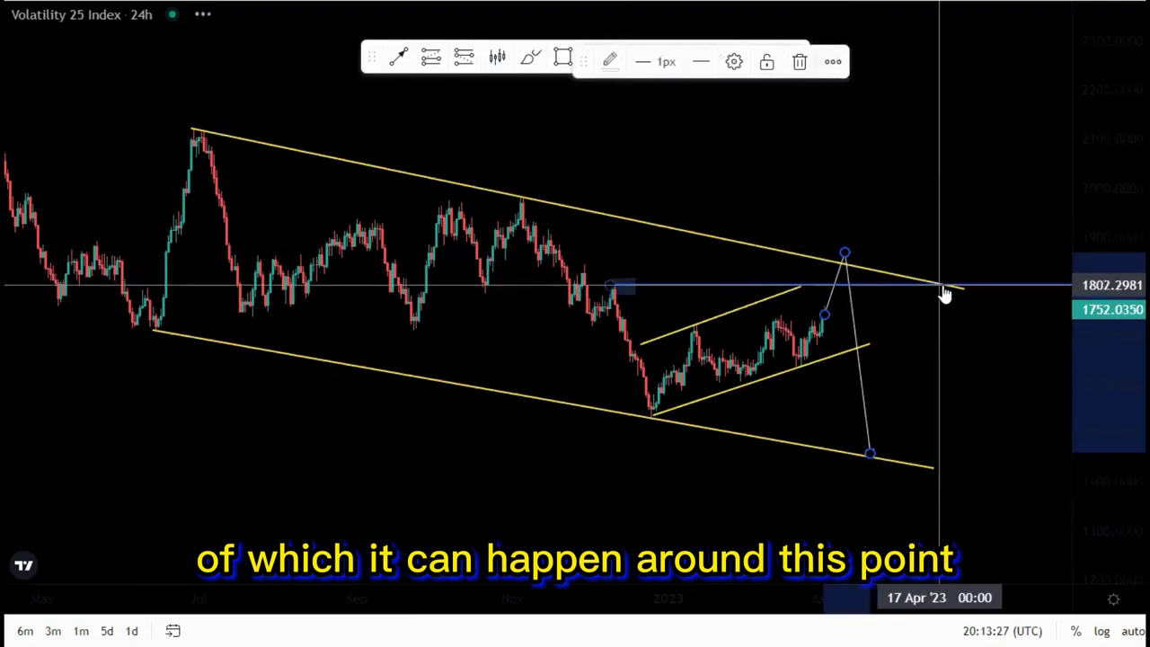
pyautogui.moveTo(965, 289); pyautogui.dragTo(998, 281)
pyautogui.click(1005, 338)
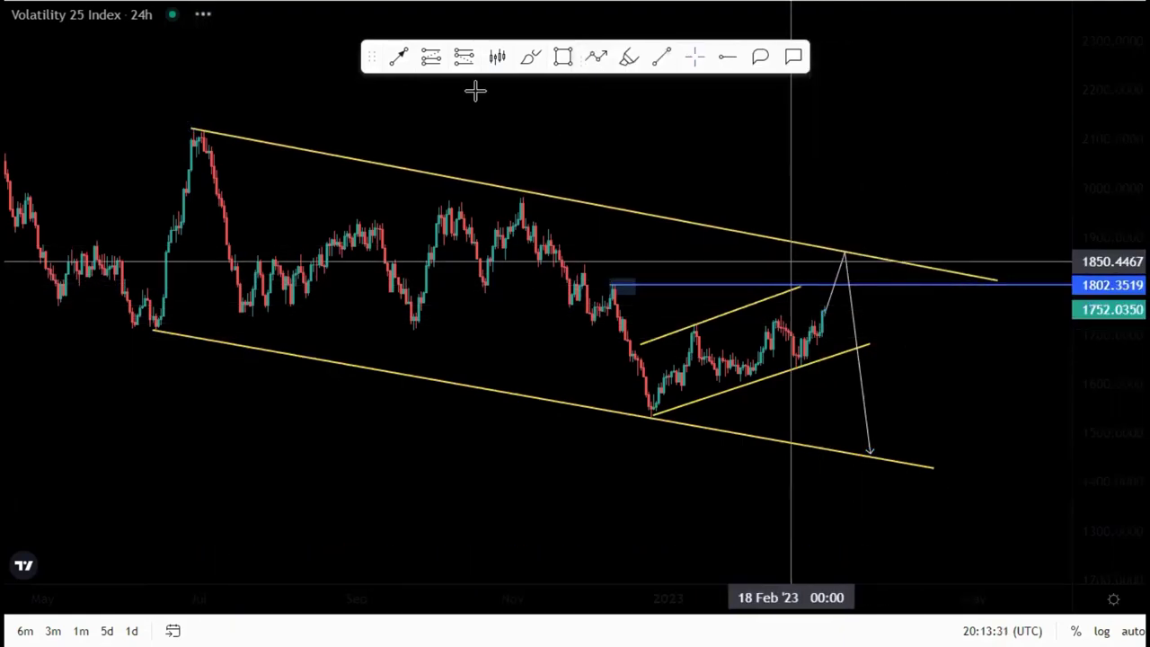
# - Place a short position at the projected peak with entry at 1859.0446, stop at 1907.1931 and target at 1446.3429
pyautogui.click(848, 257)
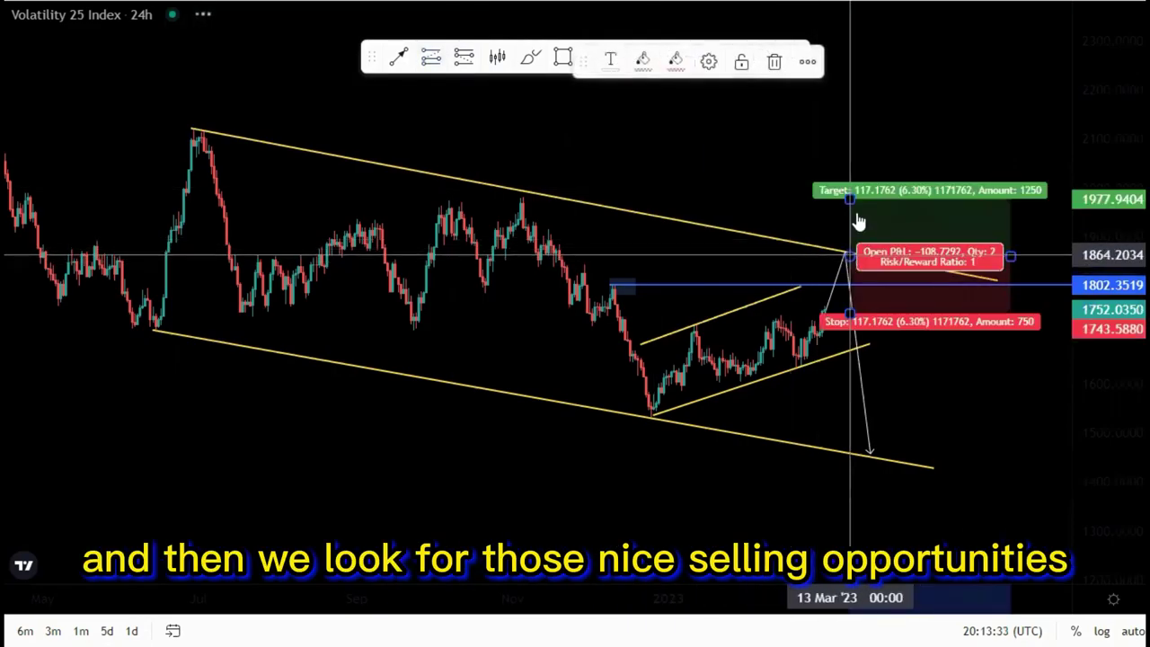
pyautogui.click(774, 65)
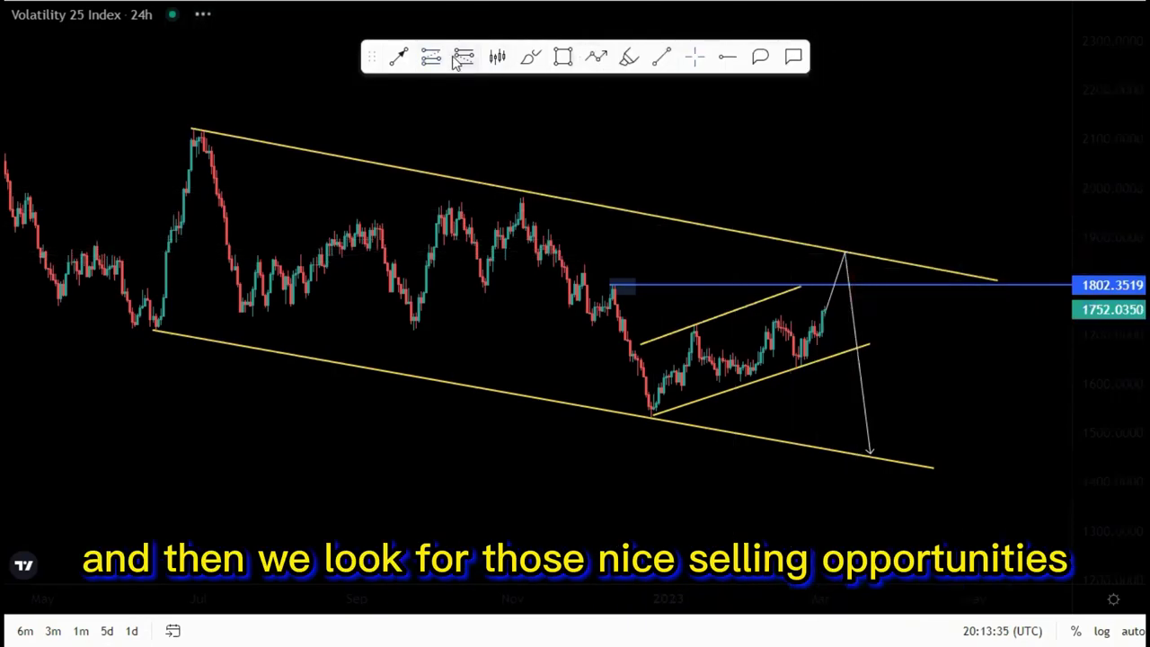
pyautogui.click(845, 257)
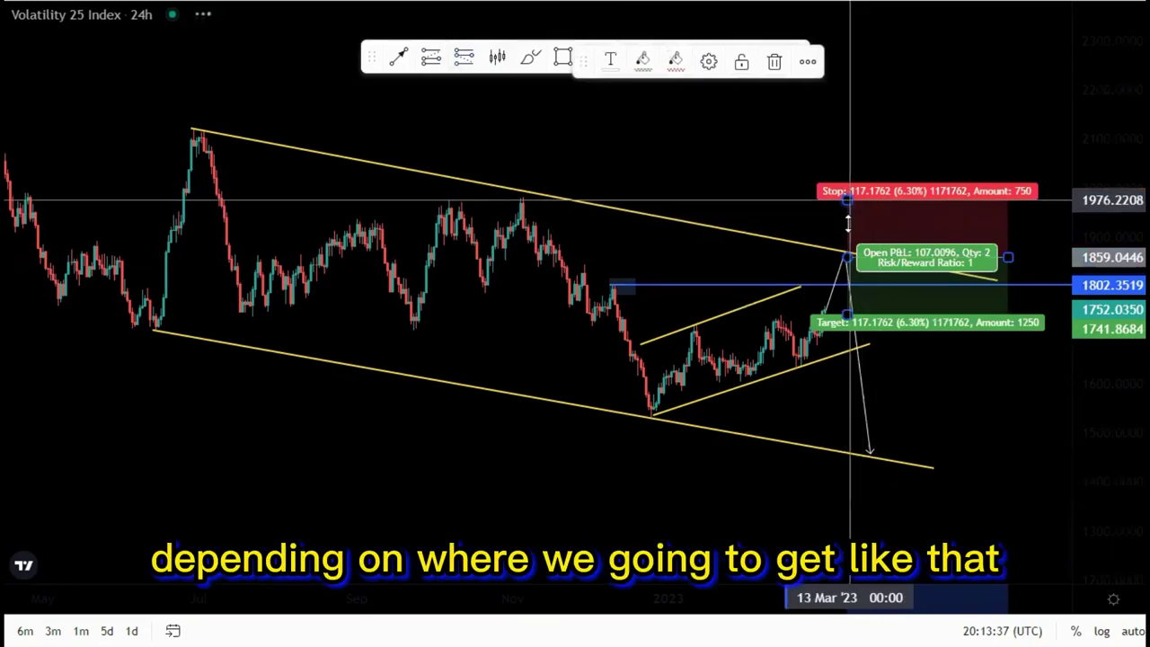
pyautogui.moveTo(847, 201); pyautogui.dragTo(847, 235)
pyautogui.moveTo(847, 315); pyautogui.dragTo(872, 459)
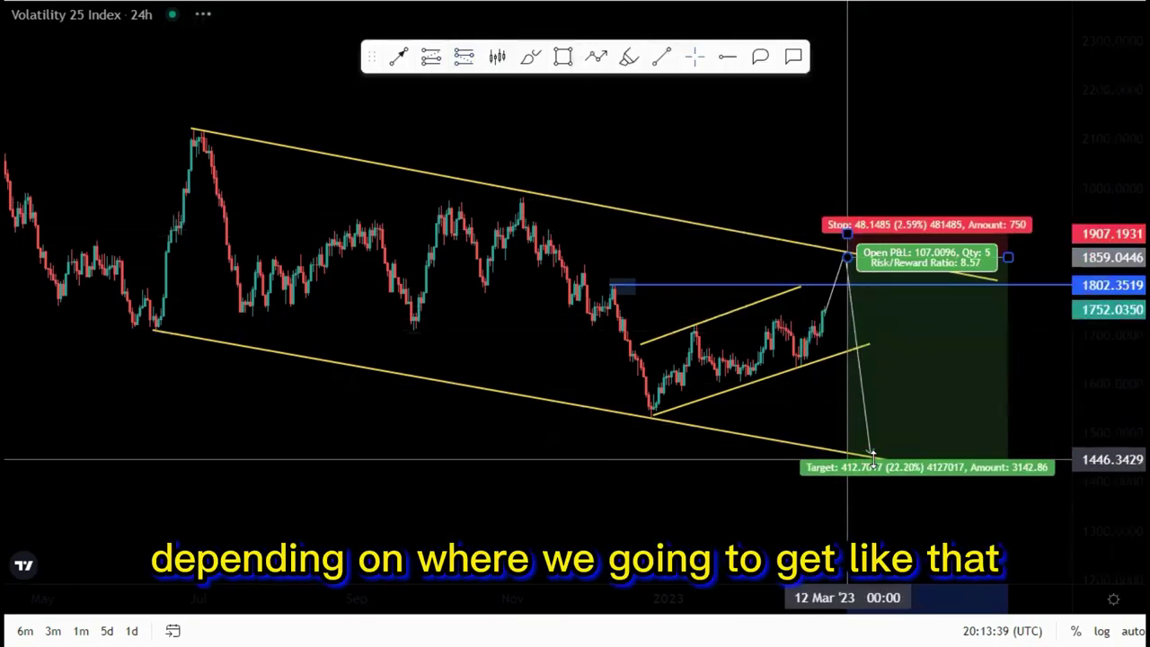
# - Delete the short position, the projected path and the rectangle at the December high
pyautogui.moveTo(801, 428); pyautogui.dragTo(731, 423)
pyautogui.click(860, 393)
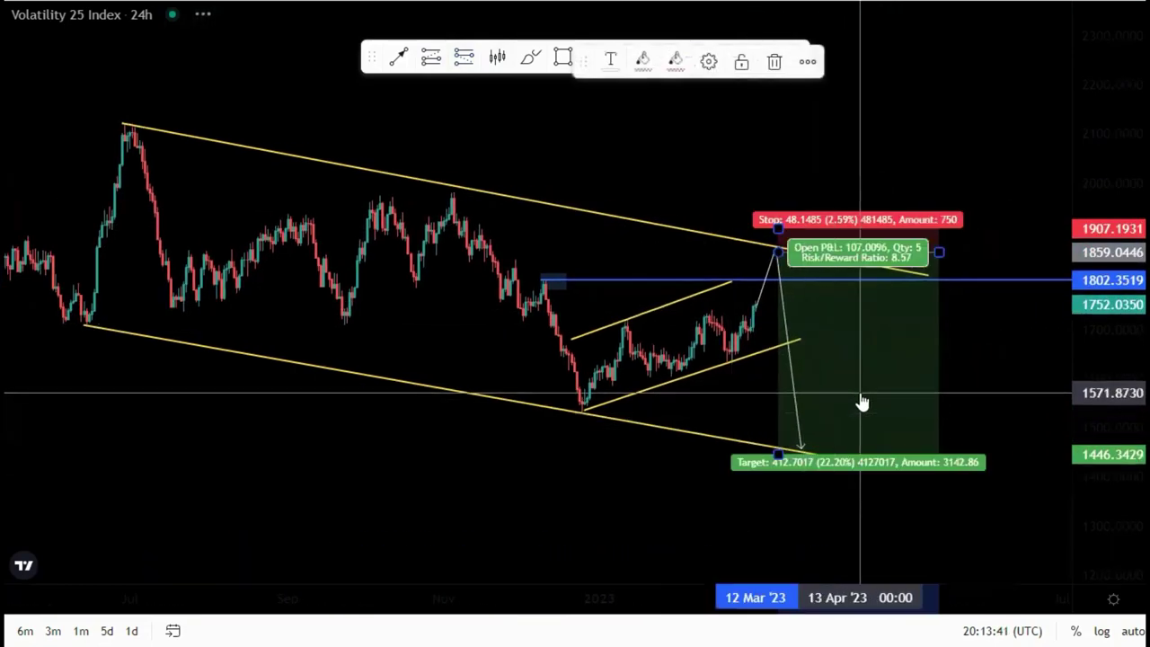
pyautogui.press('Delete')
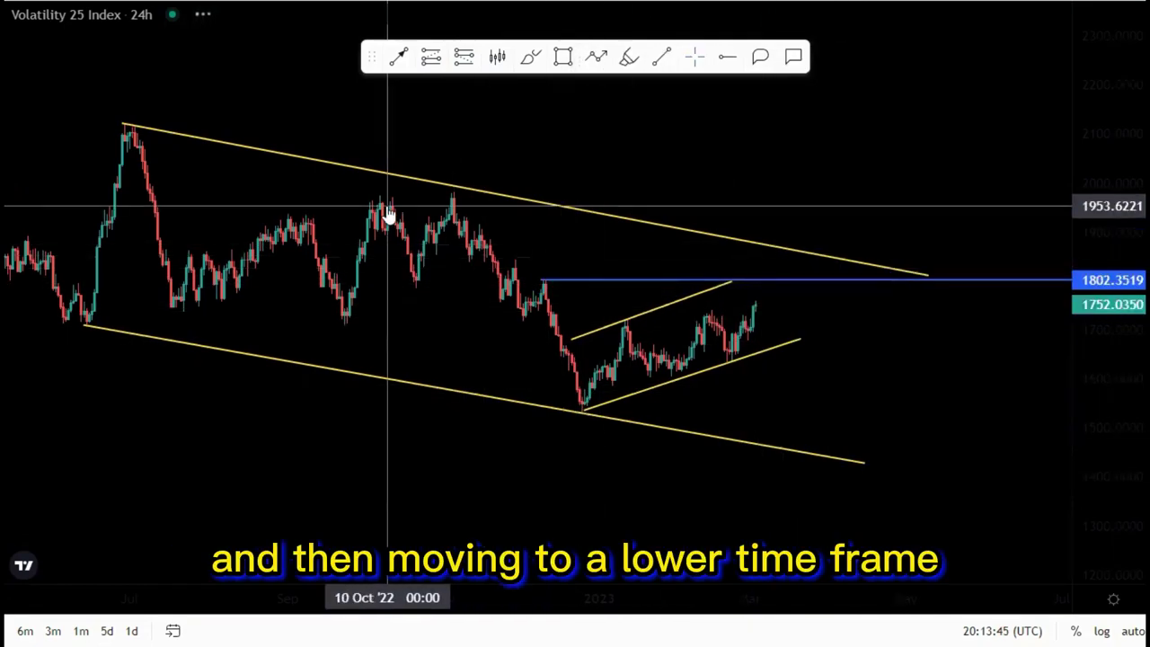
# - Switch the chart to the 4-hour interval and frame the inner ascending channel
pyautogui.write('4H')
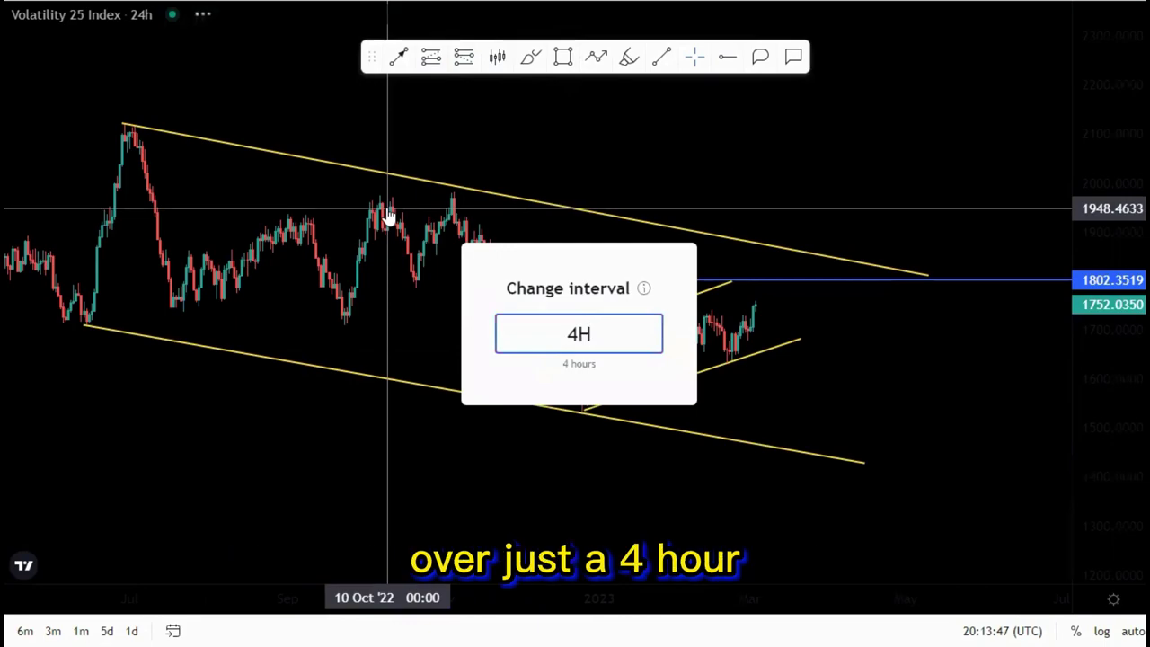
pyautogui.press('Return')
pyautogui.moveTo(1112, 449); pyautogui.dragTo(1111, 267)
pyautogui.moveTo(903, 470); pyautogui.dragTo(780, 376)
pyautogui.scroll(1, 670, 334)
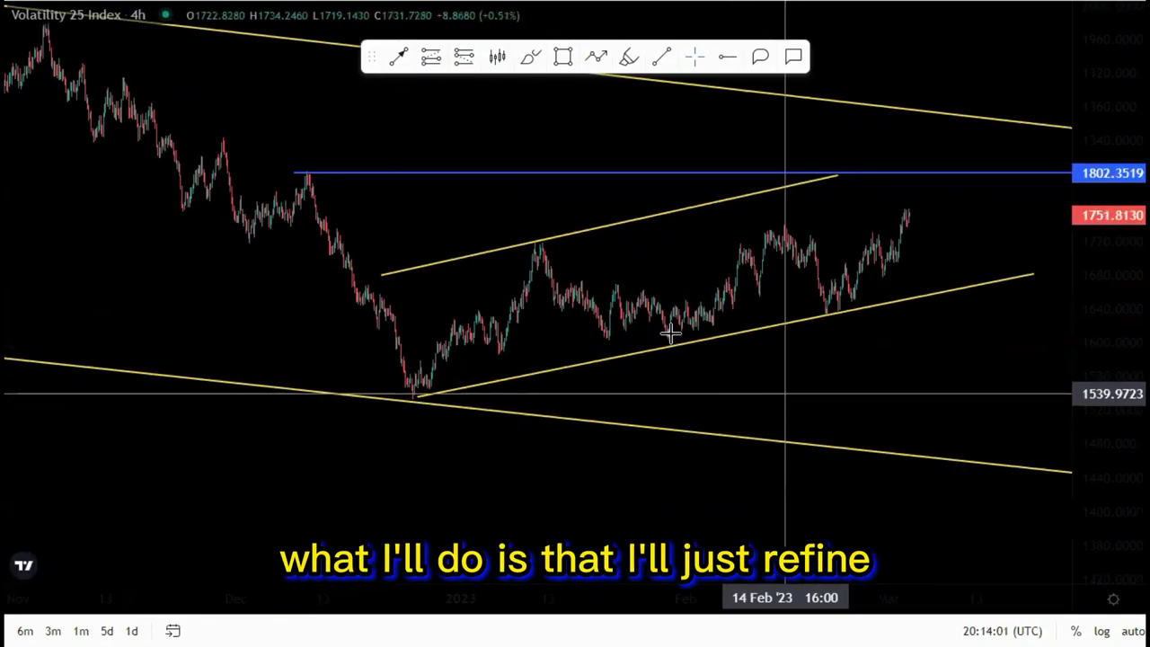
# - Refine the ascending channel: run the upper line from 1669.9217 on 18 Dec '22 to 1835.8571, and end the lower line at 1682.9167 on 21 Mar '23
pyautogui.click(377, 280)
pyautogui.moveTo(359, 289); pyautogui.dragTo(359, 287)
pyautogui.moveTo(834, 184); pyautogui.dragTo(901, 160)
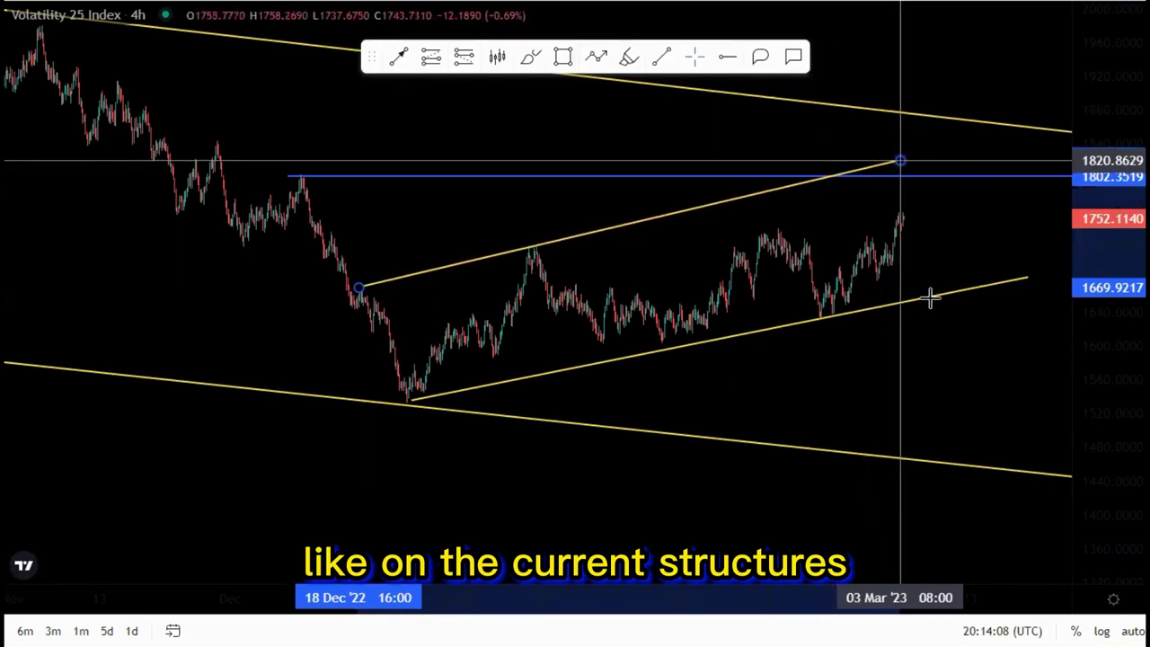
pyautogui.moveTo(963, 400); pyautogui.dragTo(813, 393)
pyautogui.moveTo(880, 281); pyautogui.dragTo(909, 277)
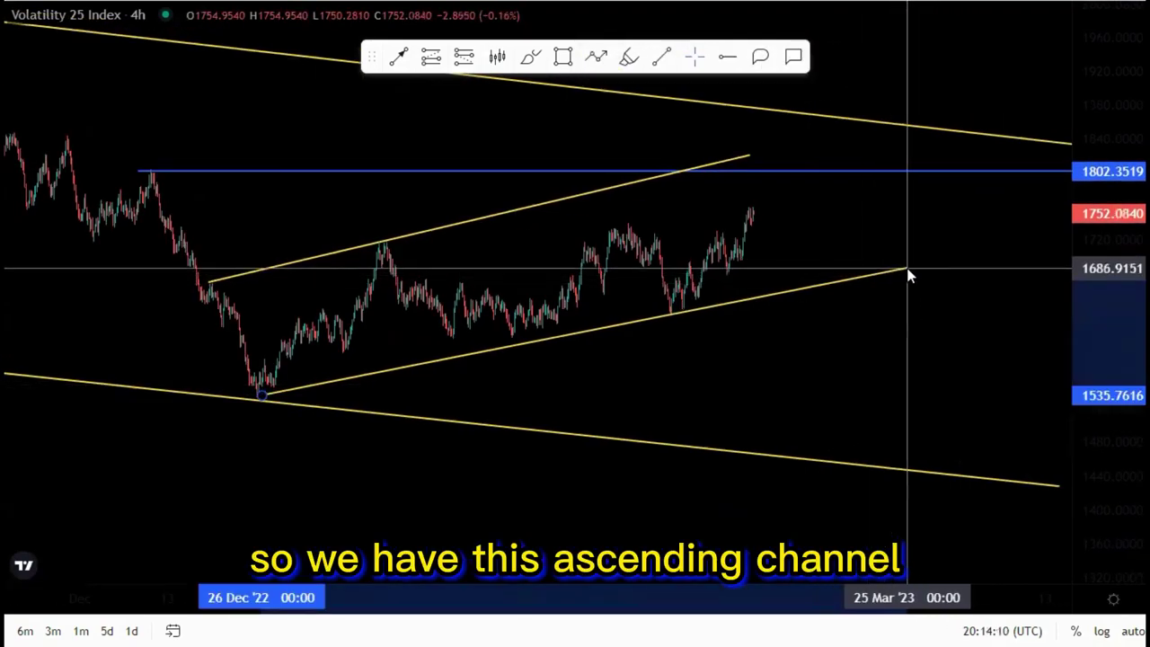
pyautogui.moveTo(749, 160); pyautogui.dragTo(796, 148)
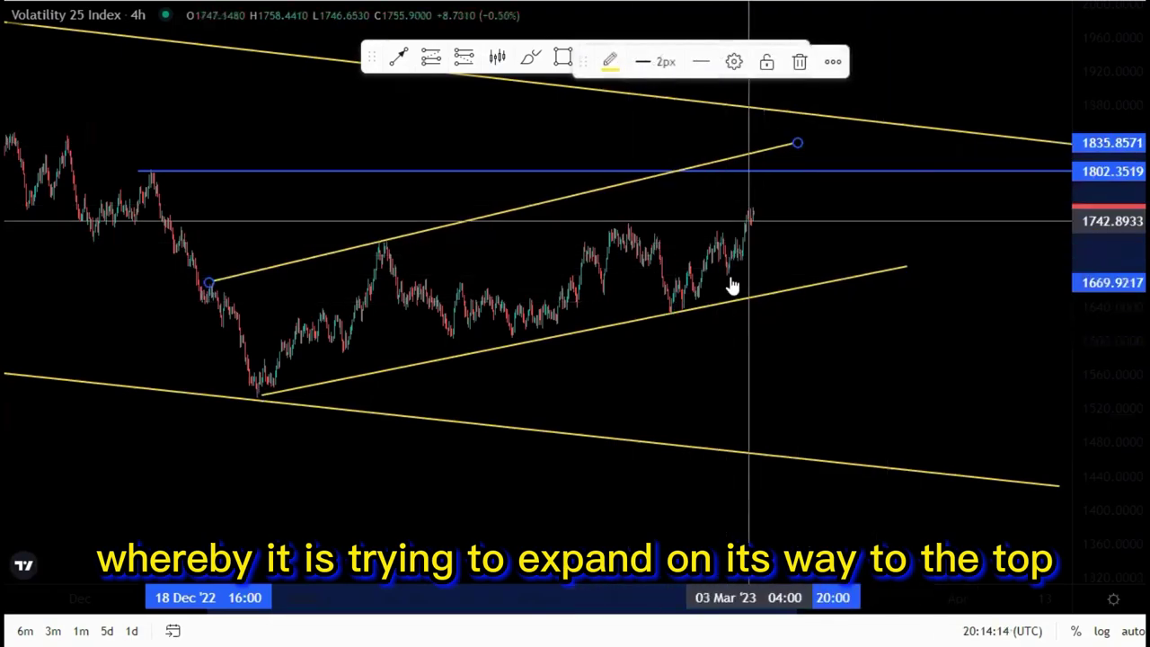
pyautogui.moveTo(907, 279)
pyautogui.mouseDown()
pyautogui.moveTo(906, 267)
pyautogui.moveTo(881, 272)
pyautogui.mouseUp()
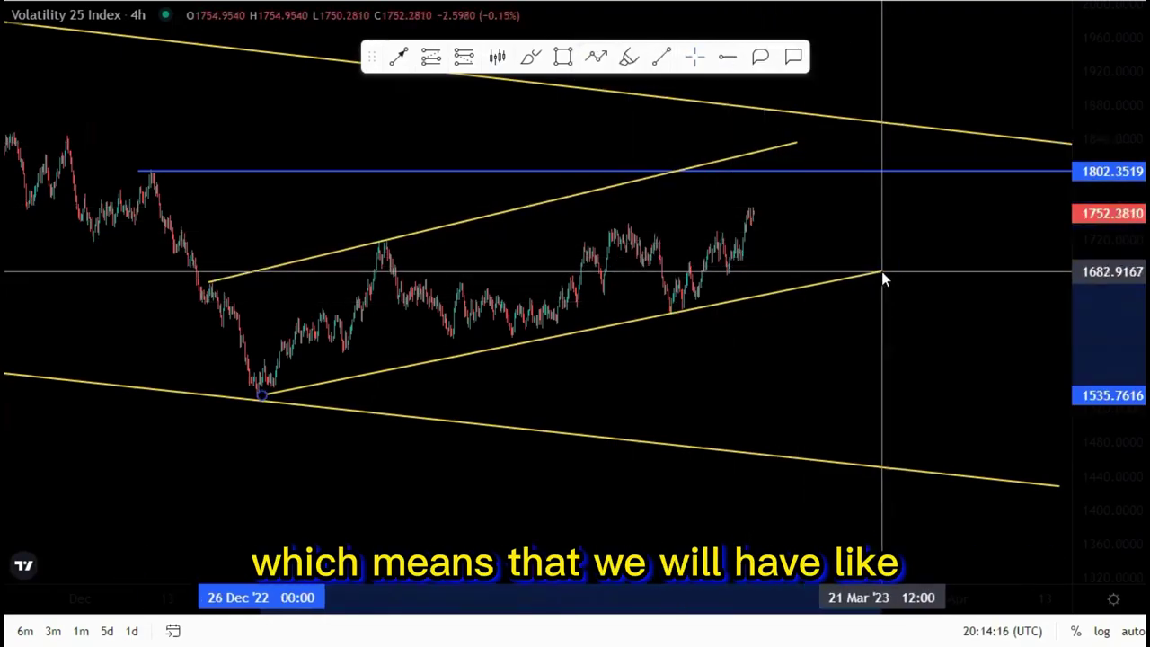
# - Draw a rising zigzag path from the current price through the key level to the end of the ascending channel's upper line
pyautogui.click(753, 219)
pyautogui.click(762, 192)
pyautogui.click(766, 206)
pyautogui.click(773, 177)
pyautogui.click(775, 189)
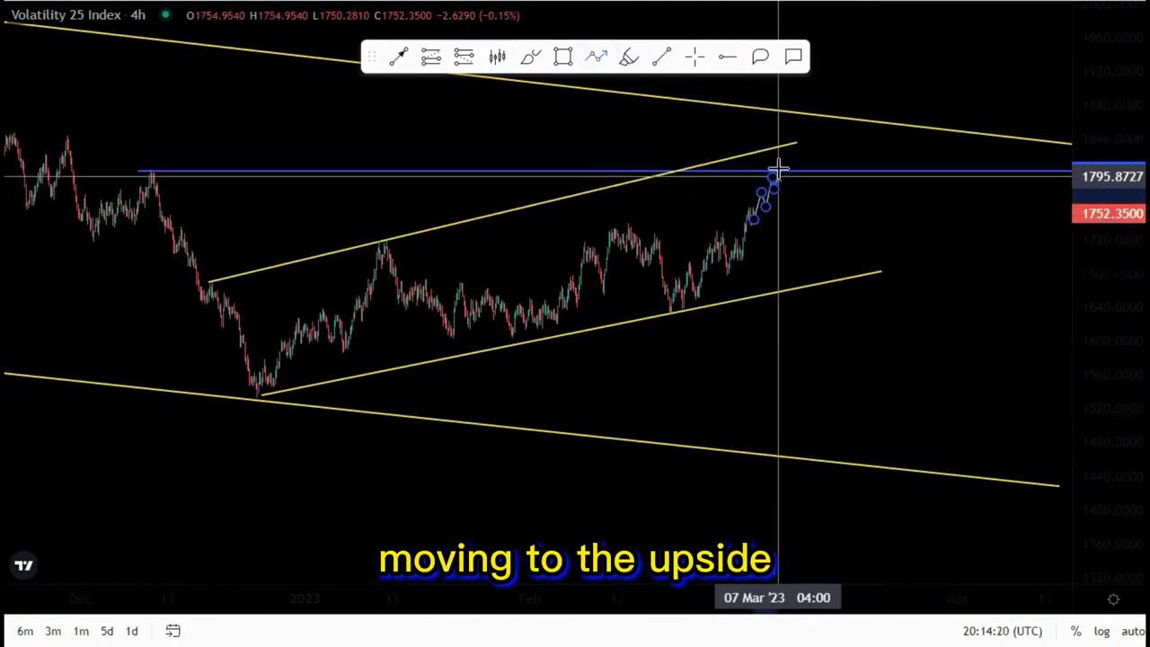
pyautogui.click(780, 165)
pyautogui.click(786, 180)
pyautogui.click(795, 167)
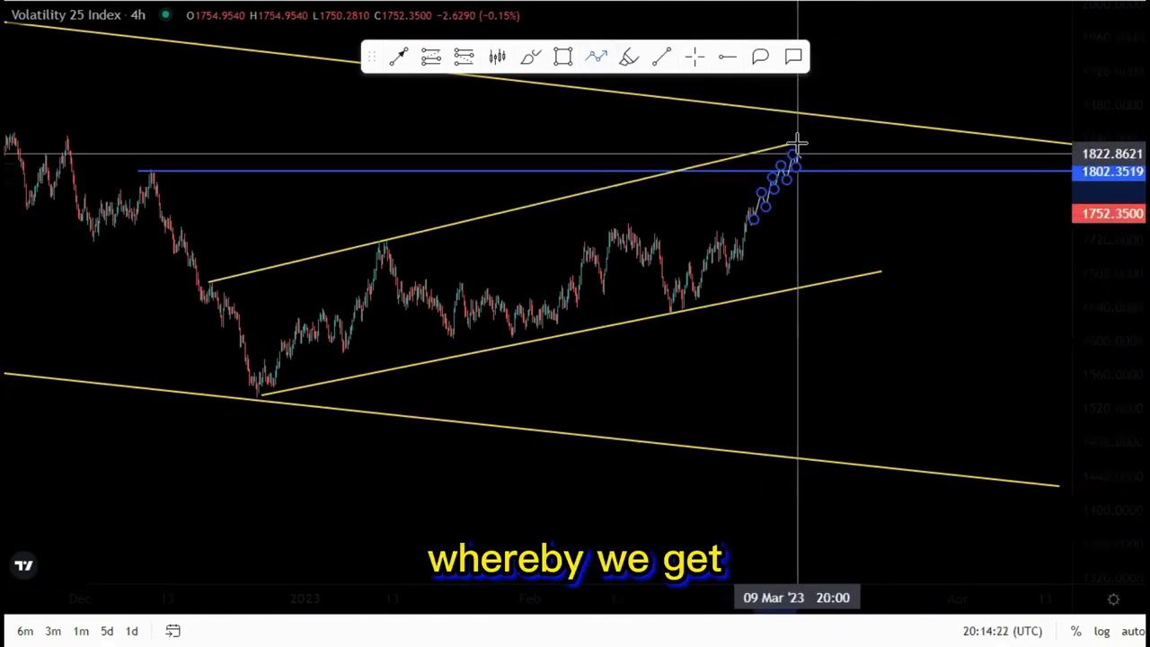
pyautogui.doubleClick(798, 142)
pyautogui.click(809, 226)
# - Enclose the rising zigzag in a small ascending channel with one trend line above it and one below it from about 1742 to 1821
pyautogui.moveTo(808, 240); pyautogui.dragTo(792, 253)
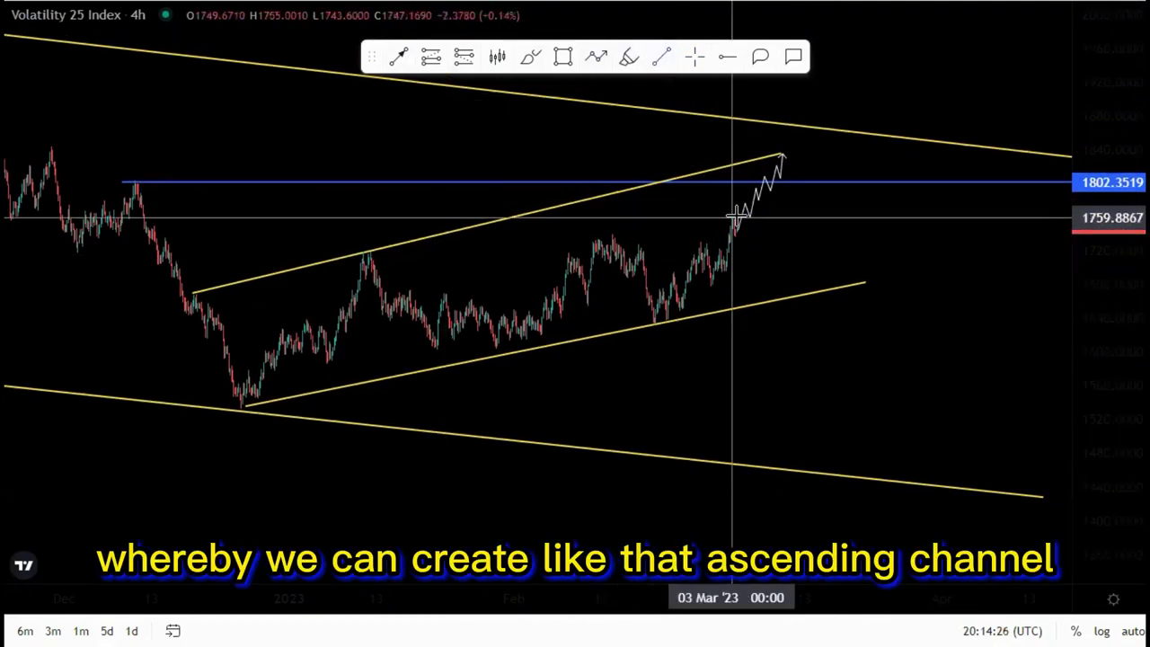
pyautogui.click(784, 155)
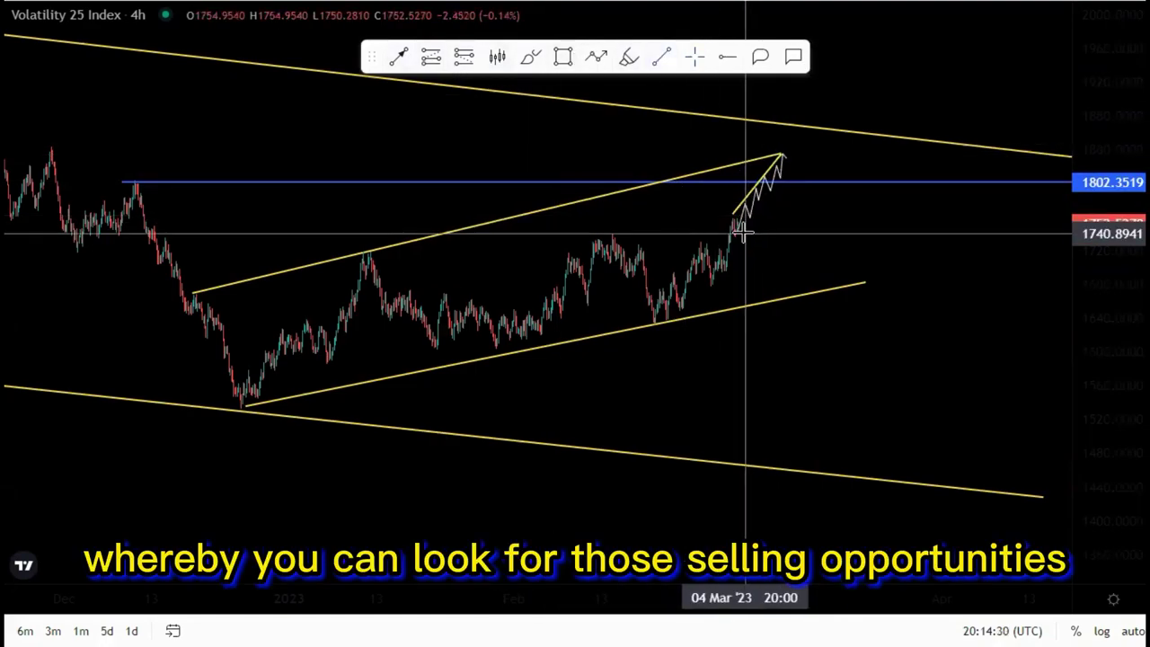
pyautogui.click(783, 161)
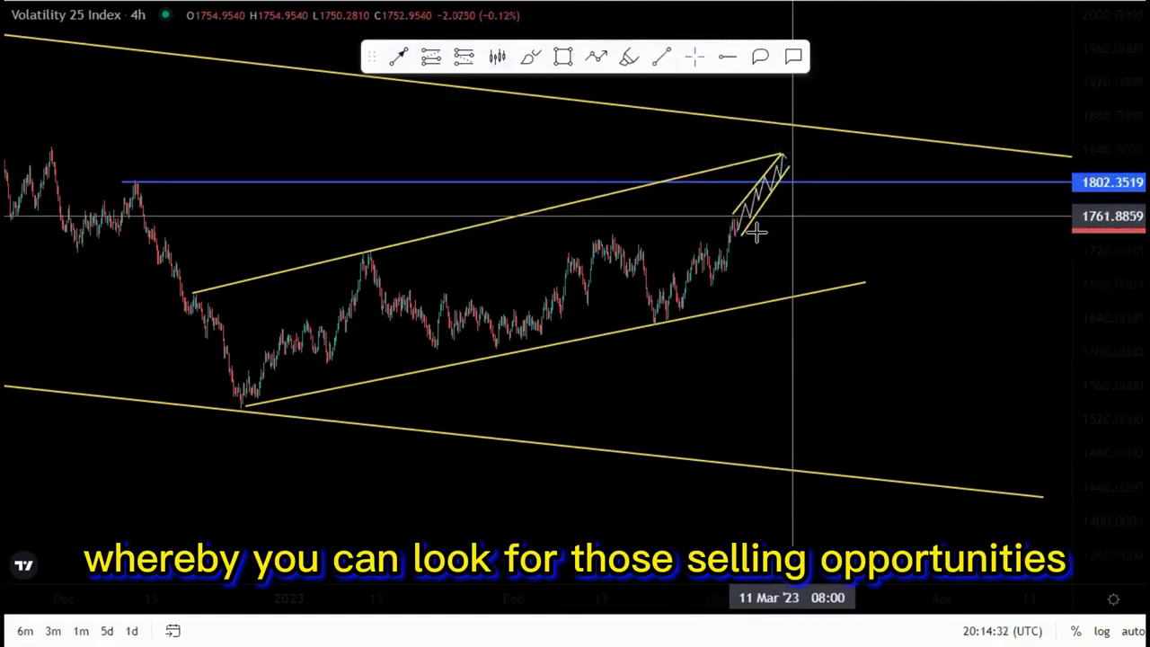
pyautogui.moveTo(737, 233); pyautogui.dragTo(738, 232)
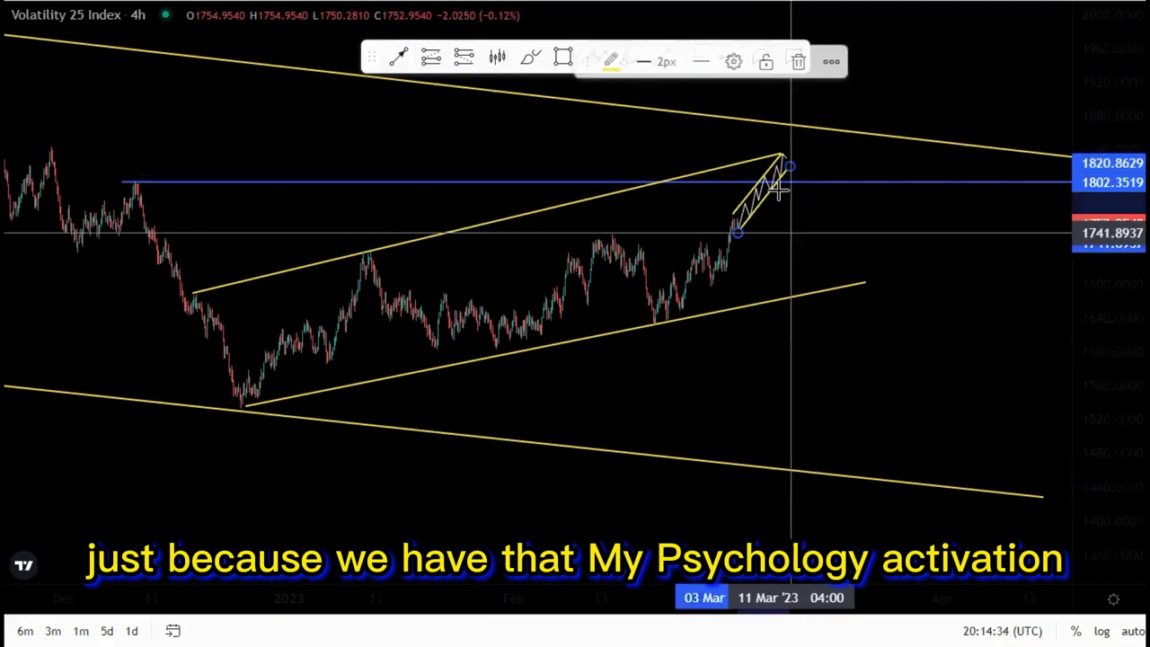
pyautogui.click(789, 190)
# - Draw a rectangle over the December high from 1813.8656 to 1781.8781 and set its fill and border to grey
pyautogui.click(563, 60)
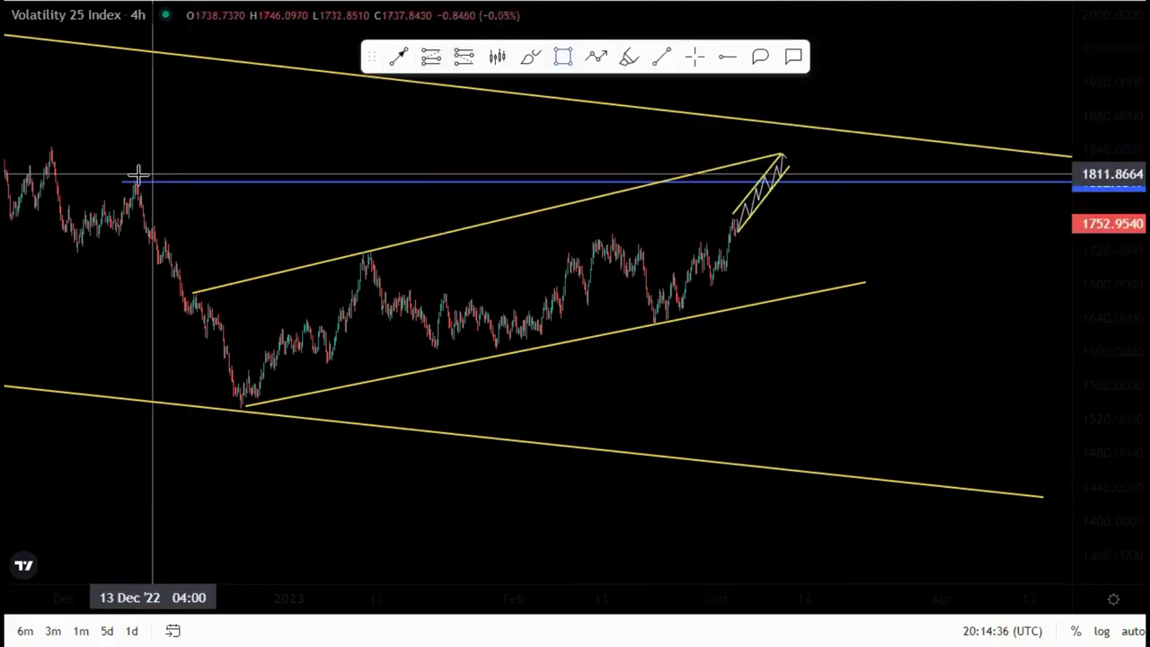
pyautogui.click(126, 171)
pyautogui.click(162, 200)
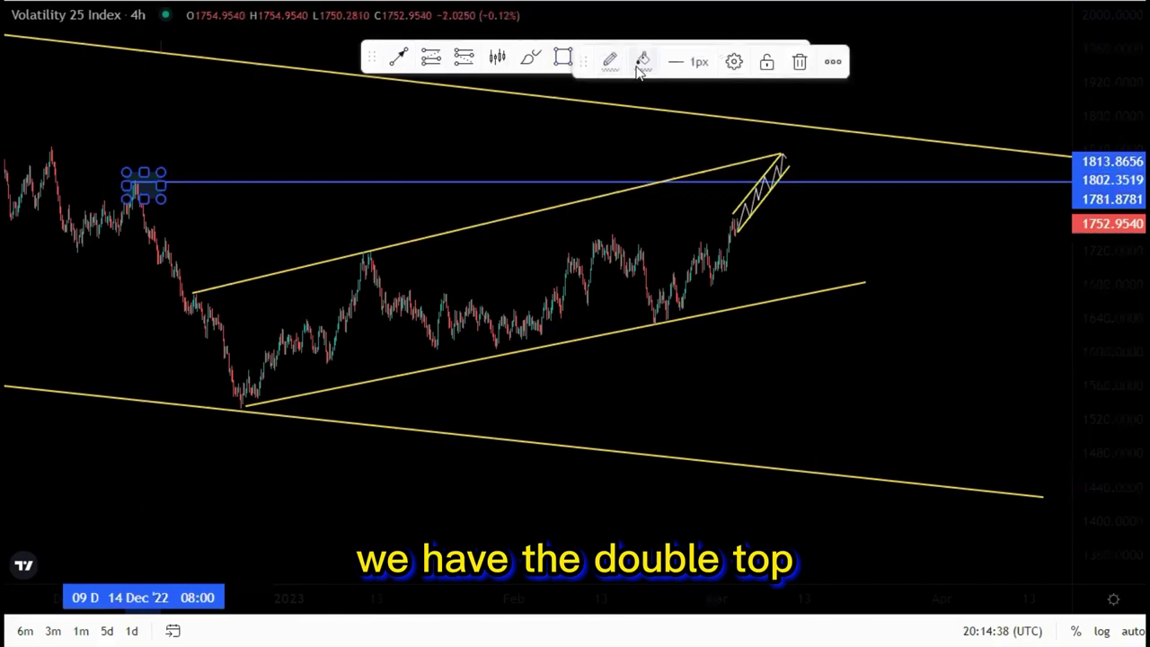
pyautogui.click(640, 70)
pyautogui.click(641, 102)
pyautogui.click(611, 67)
pyautogui.click(610, 99)
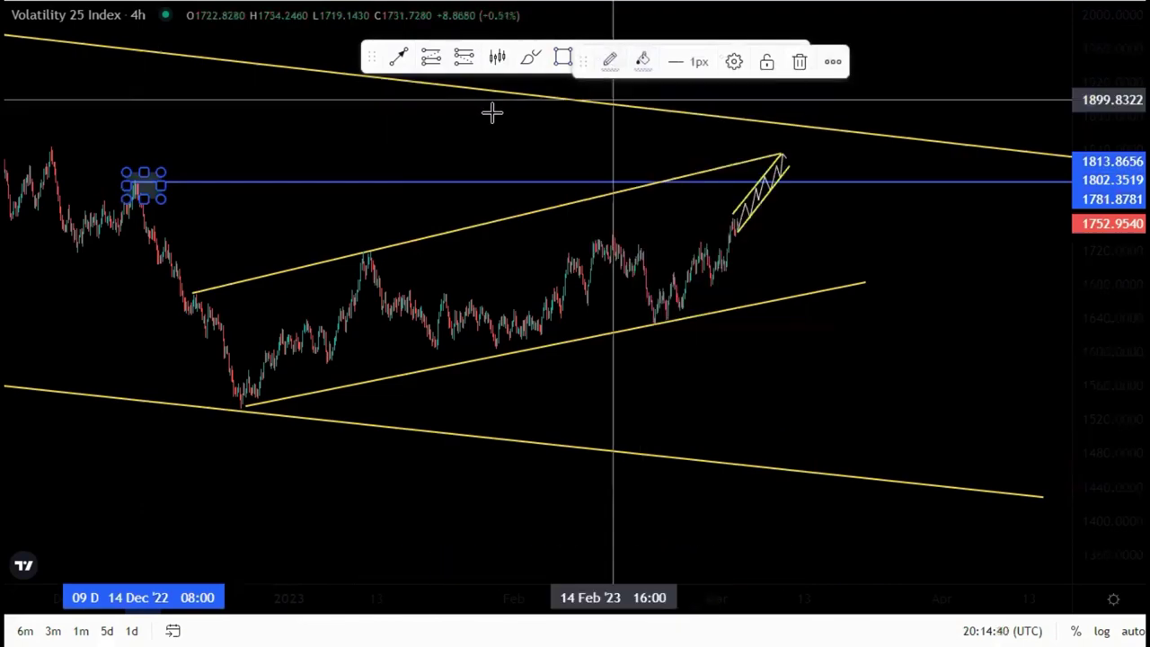
pyautogui.click(476, 202)
# - Try to mark the December high above the grey rectangle with a brush stroke
pyautogui.scroll(-2, 628, 302)
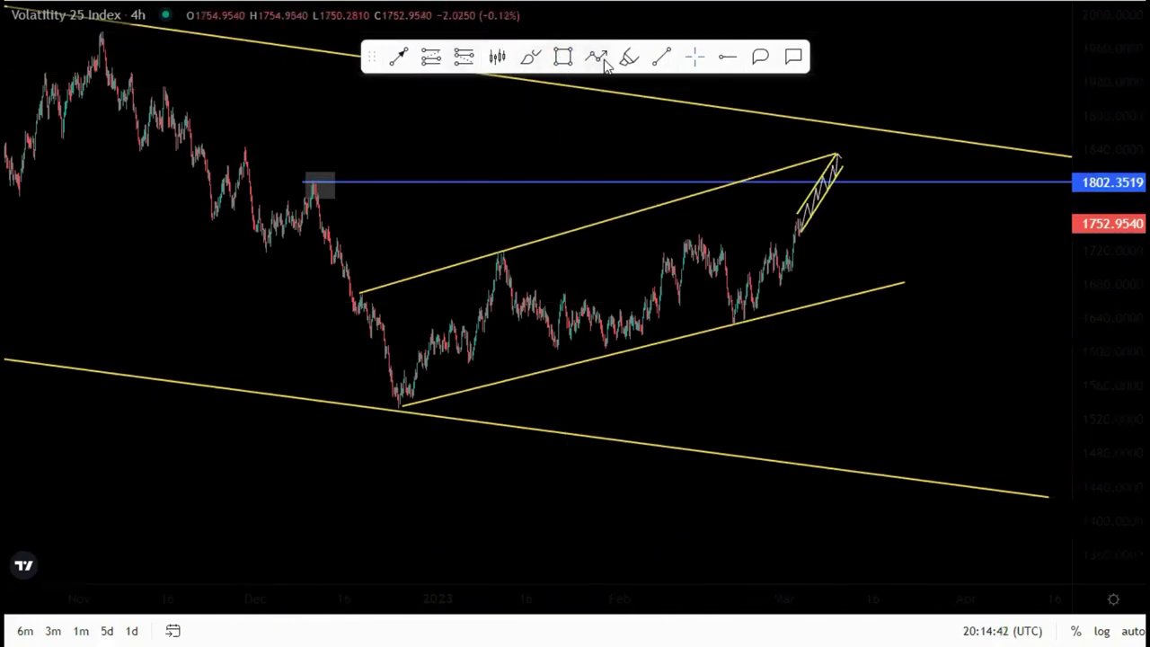
pyautogui.moveTo(322, 161)
pyautogui.mouseDown()
pyautogui.moveTo(299, 180)
pyautogui.moveTo(331, 163)
pyautogui.moveTo(321, 162)
pyautogui.mouseUp()
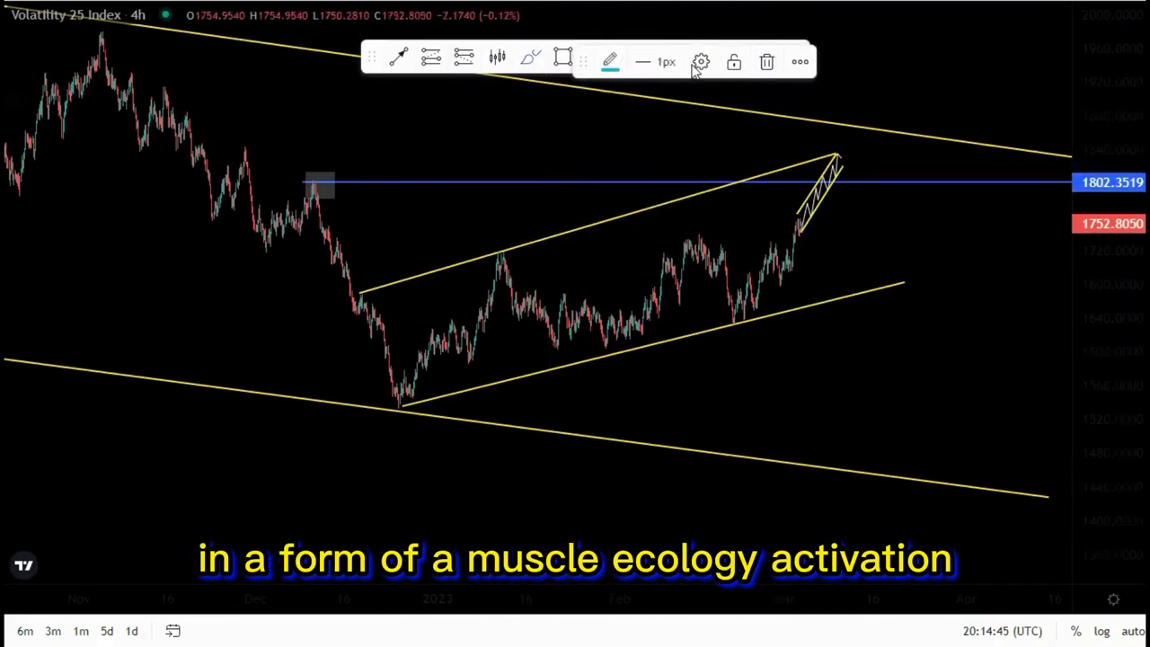
# - Draw a projected path from the zigzag's peak down through a small flag below the key level to 1456.0050 on the lower descending line
pyautogui.scroll(3, 591, 193)
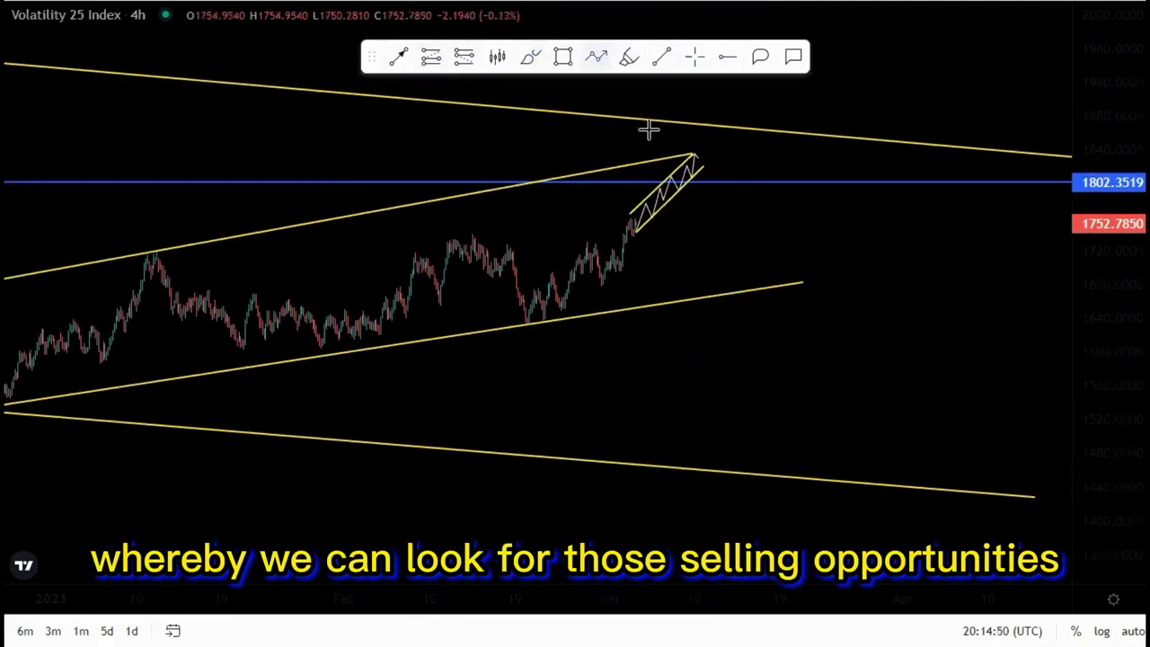
pyautogui.click(694, 155)
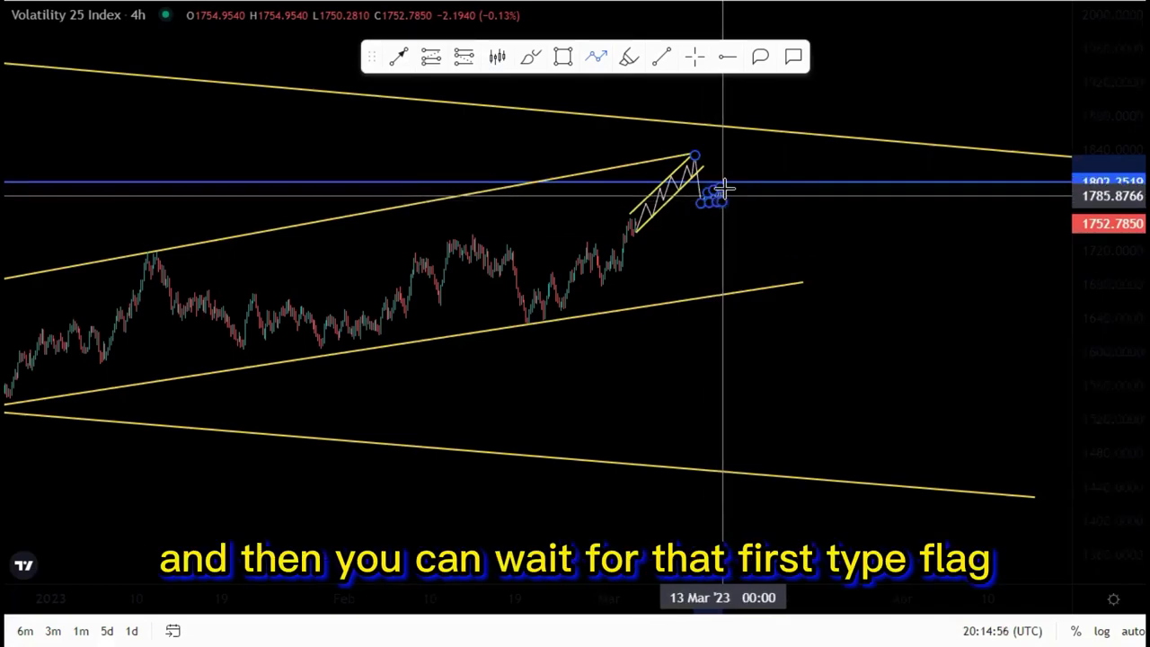
pyautogui.click(728, 188)
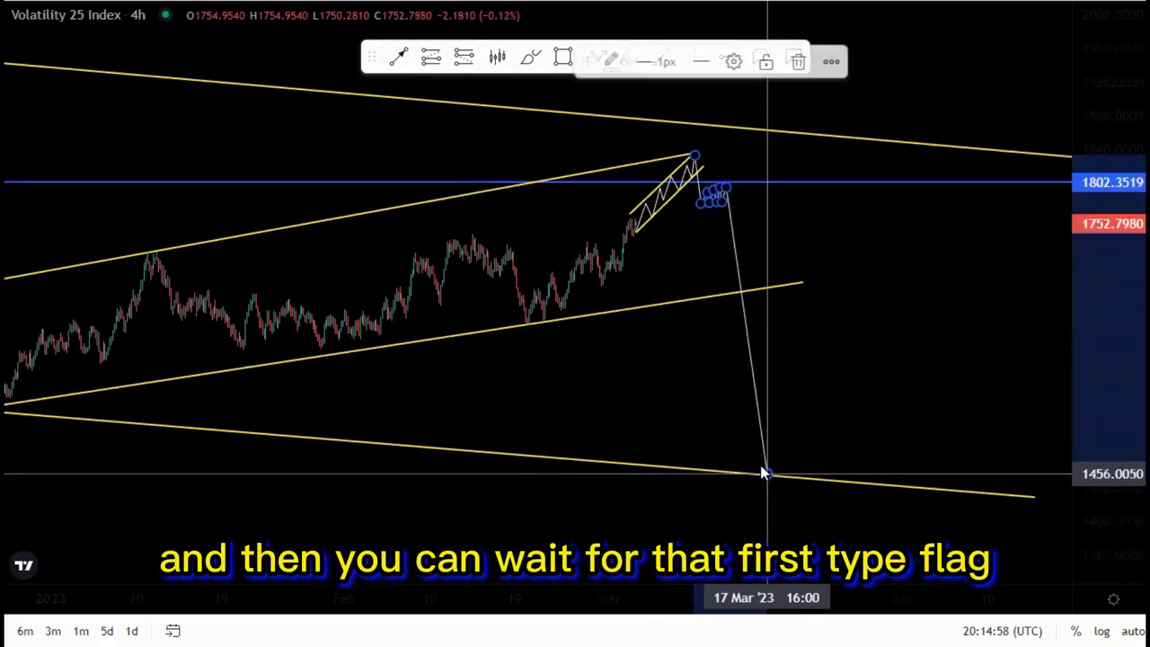
pyautogui.doubleClick(761, 474)
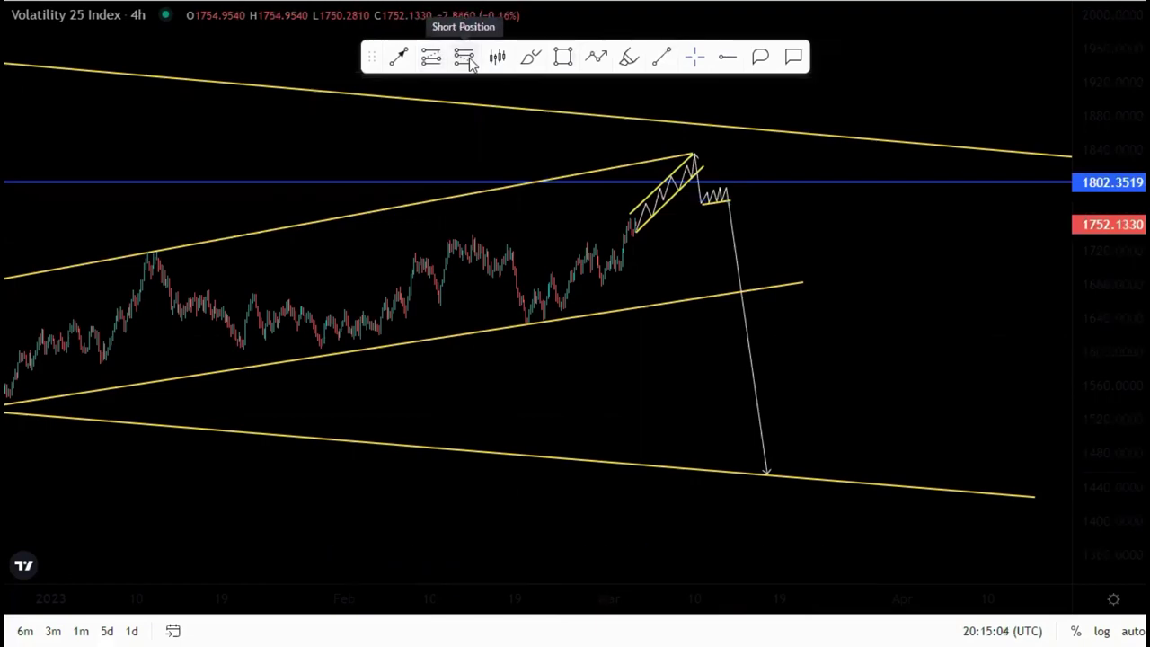
# - Place a short position where the projected path breaks below the small flag, with entry 1771.8820, stop 1810.8668 and target 1729.8984
pyautogui.click(727, 207)
pyautogui.moveTo(691, 270); pyautogui.dragTo(675, 296)
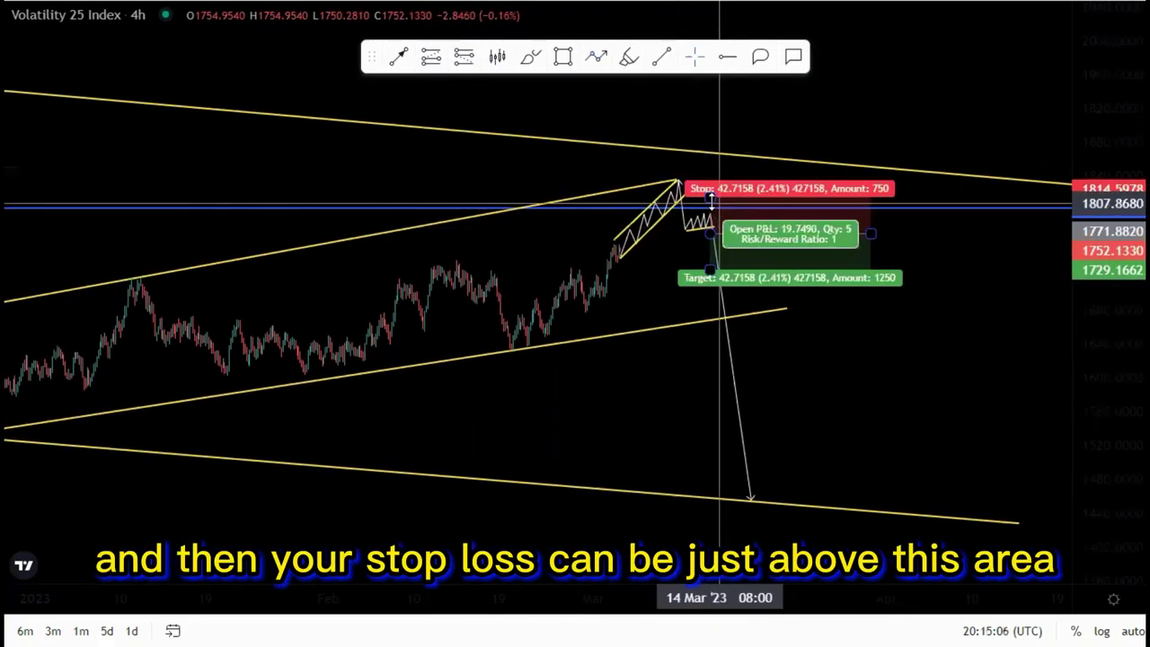
pyautogui.moveTo(711, 198); pyautogui.dragTo(709, 201)
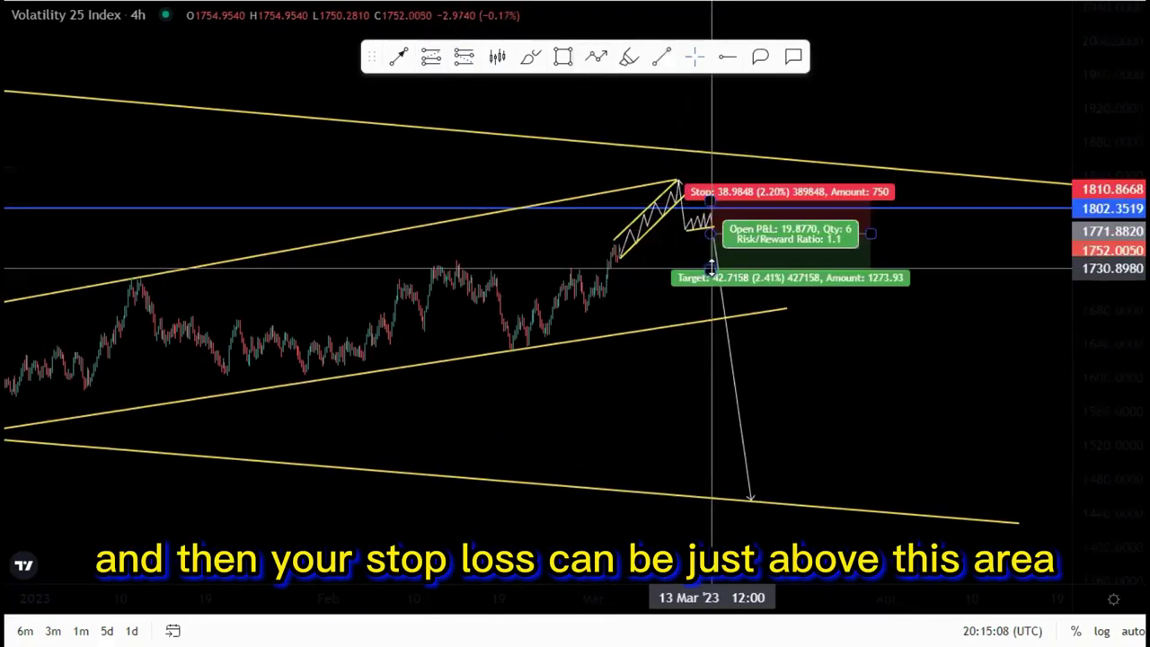
pyautogui.moveTo(709, 269); pyautogui.dragTo(712, 314)
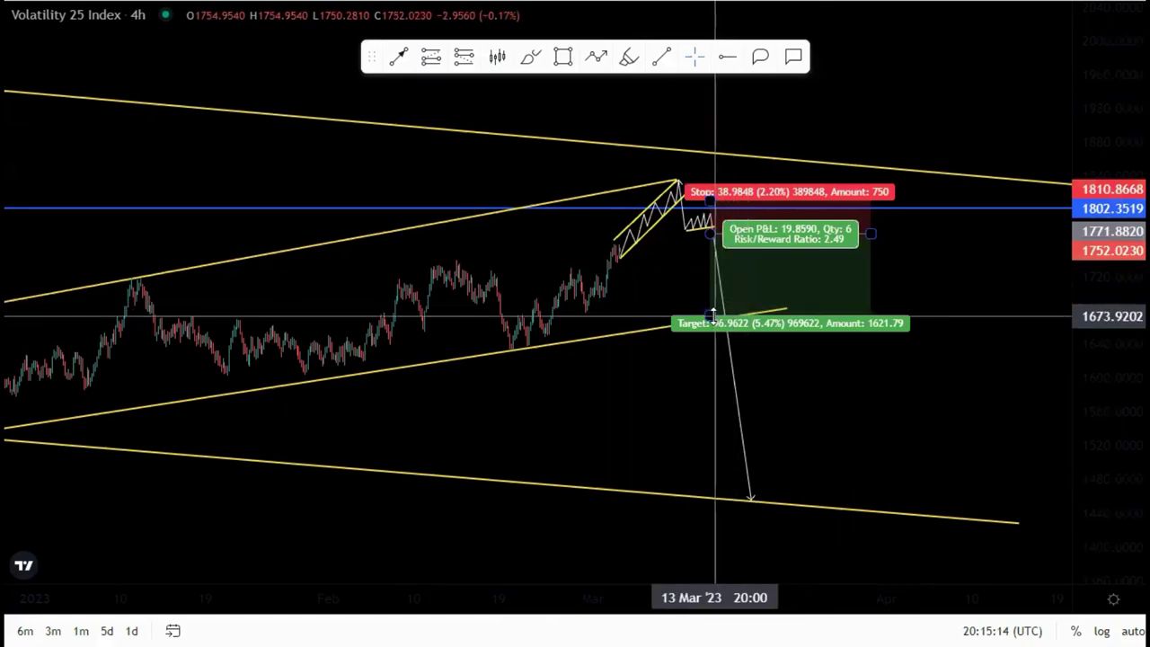
pyautogui.moveTo(711, 315); pyautogui.dragTo(720, 269)
pyautogui.click(677, 312)
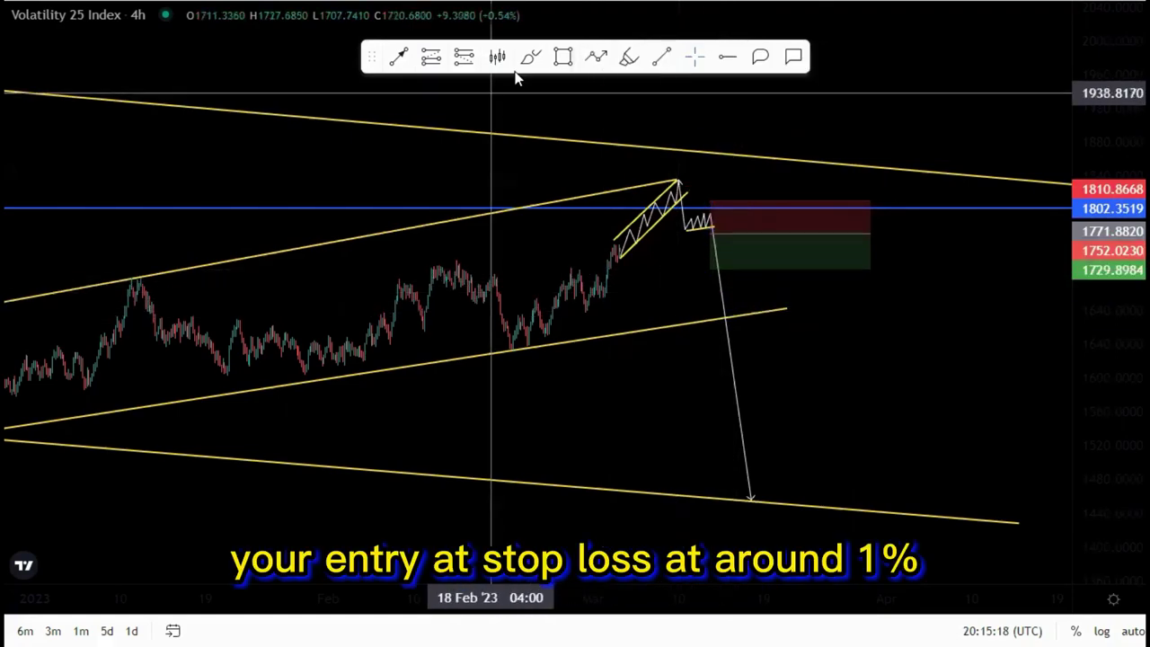
# - Extend the short position's target to 1650.9291 and mark the entry and three stop-trailing levels below it with short brush strokes
pyautogui.click(530, 58)
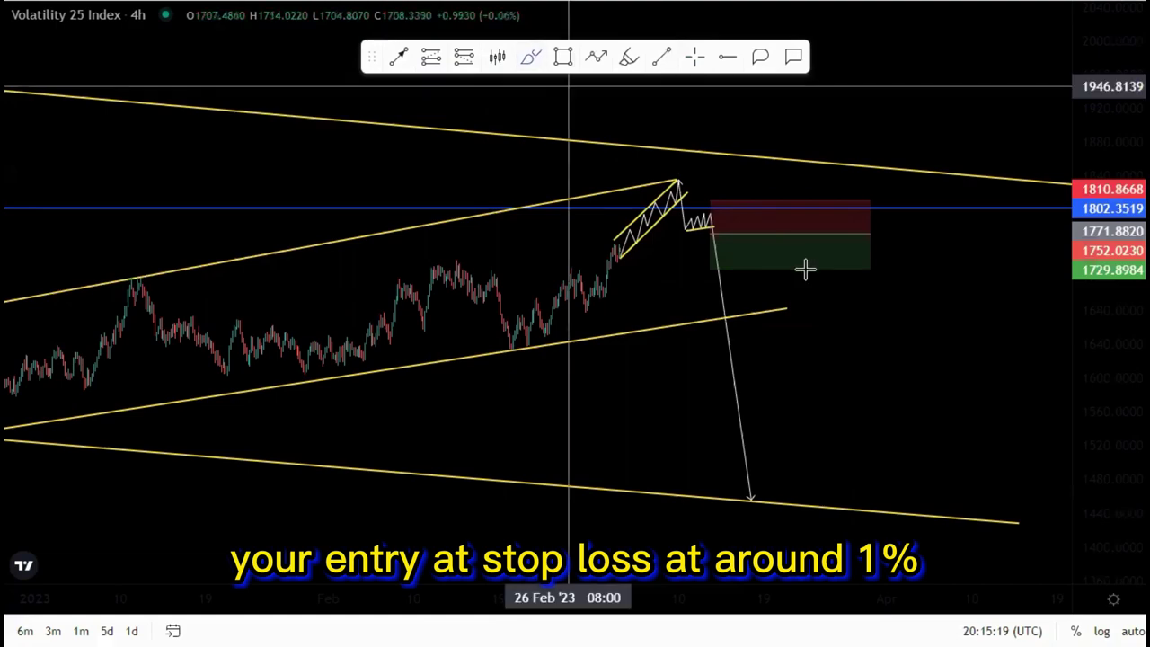
pyautogui.click(736, 235)
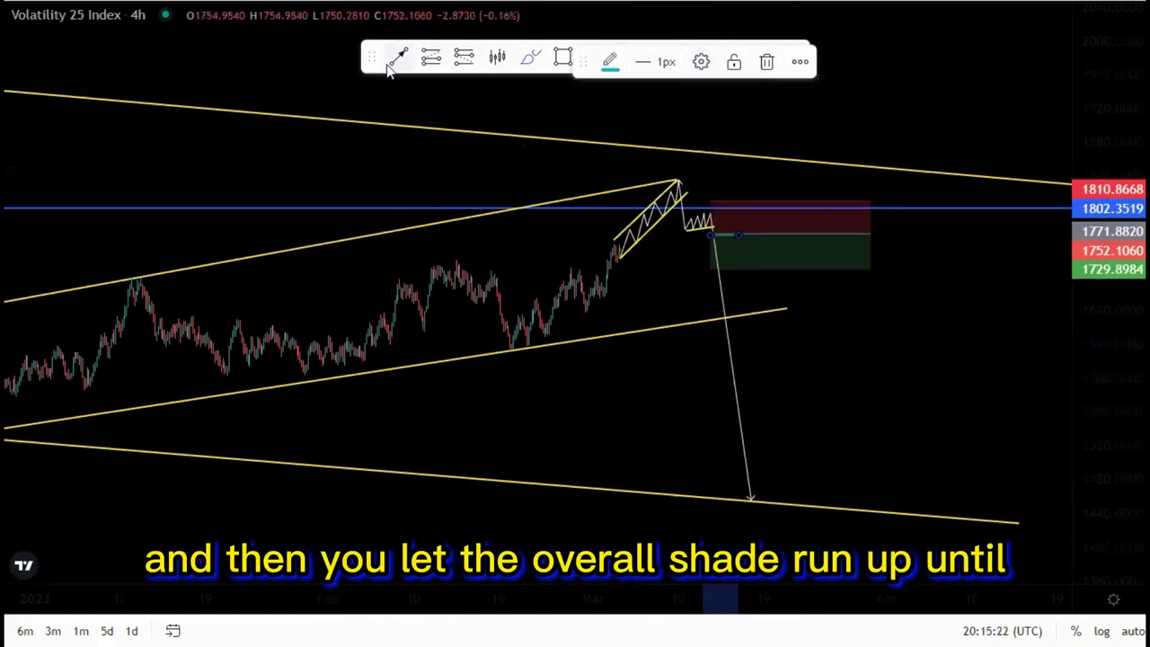
pyautogui.click(694, 57)
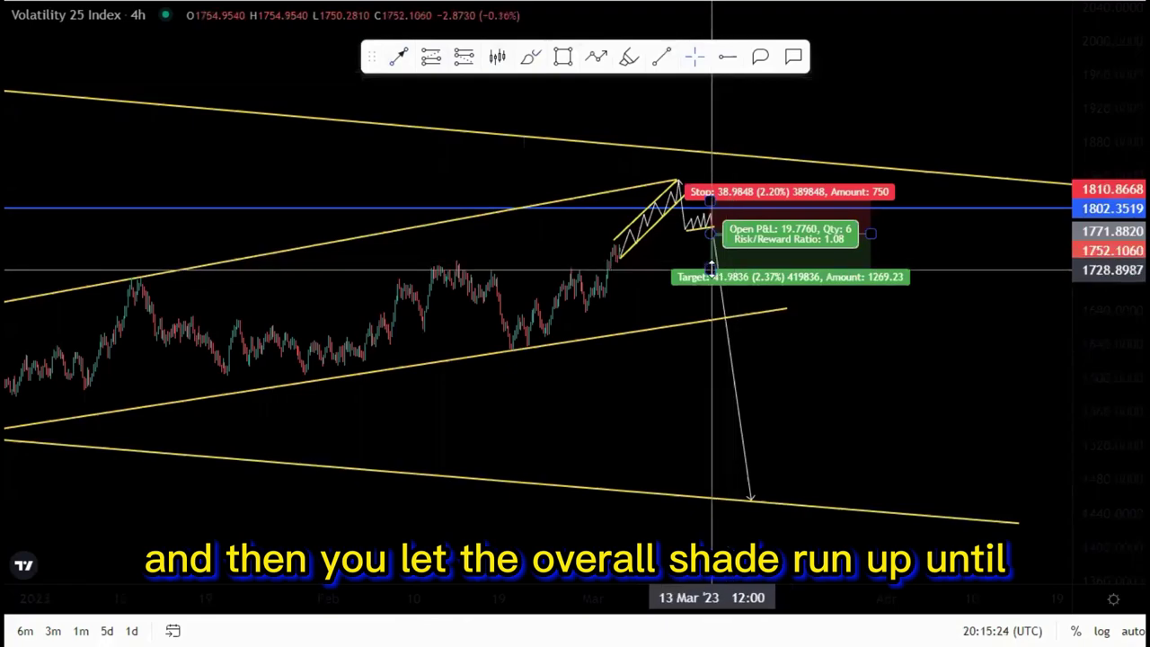
pyautogui.moveTo(710, 269); pyautogui.dragTo(709, 335)
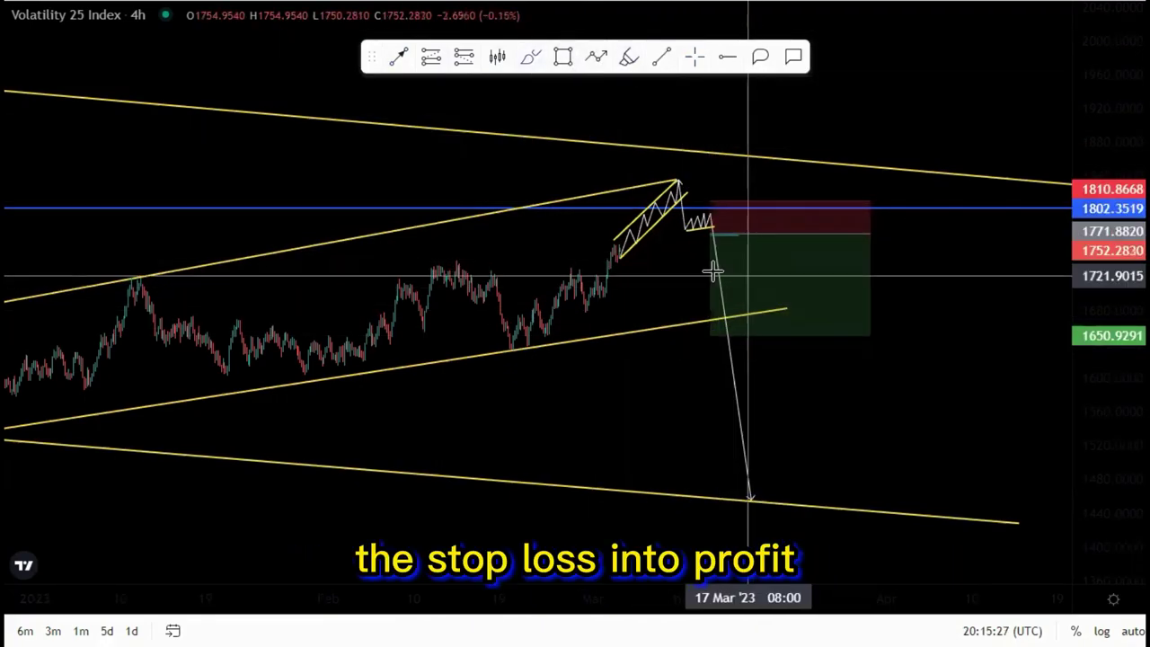
pyautogui.moveTo(718, 277)
pyautogui.mouseDown()
pyautogui.moveTo(740, 276)
pyautogui.moveTo(745, 311)
pyautogui.mouseUp()
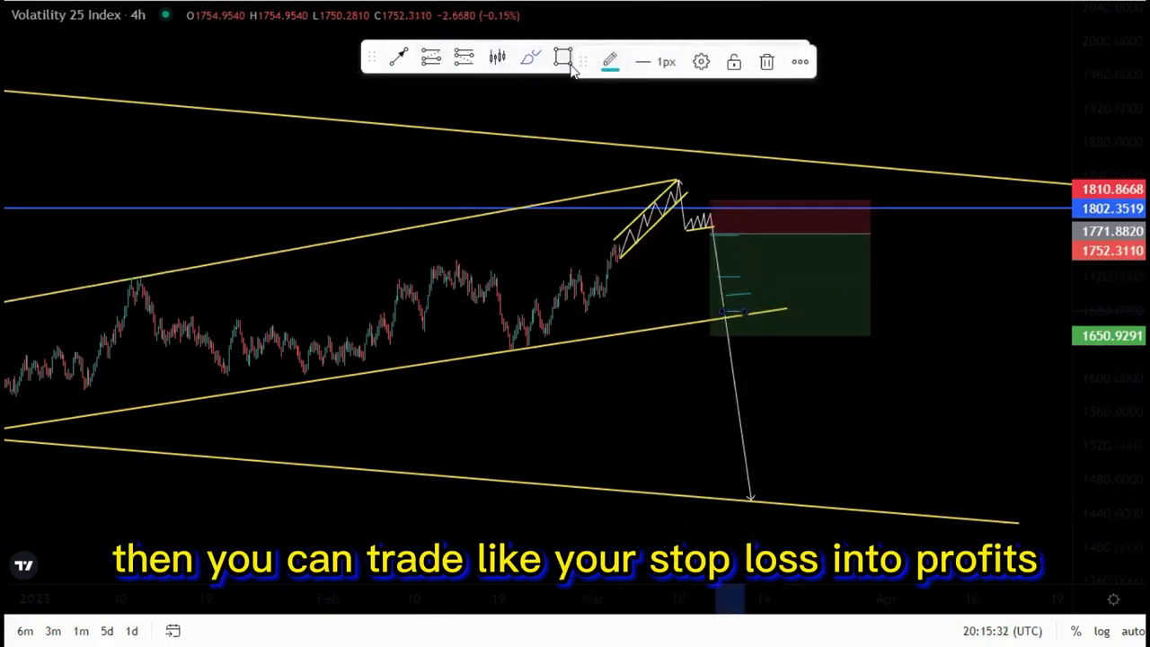
pyautogui.moveTo(584, 63); pyautogui.dragTo(742, 60)
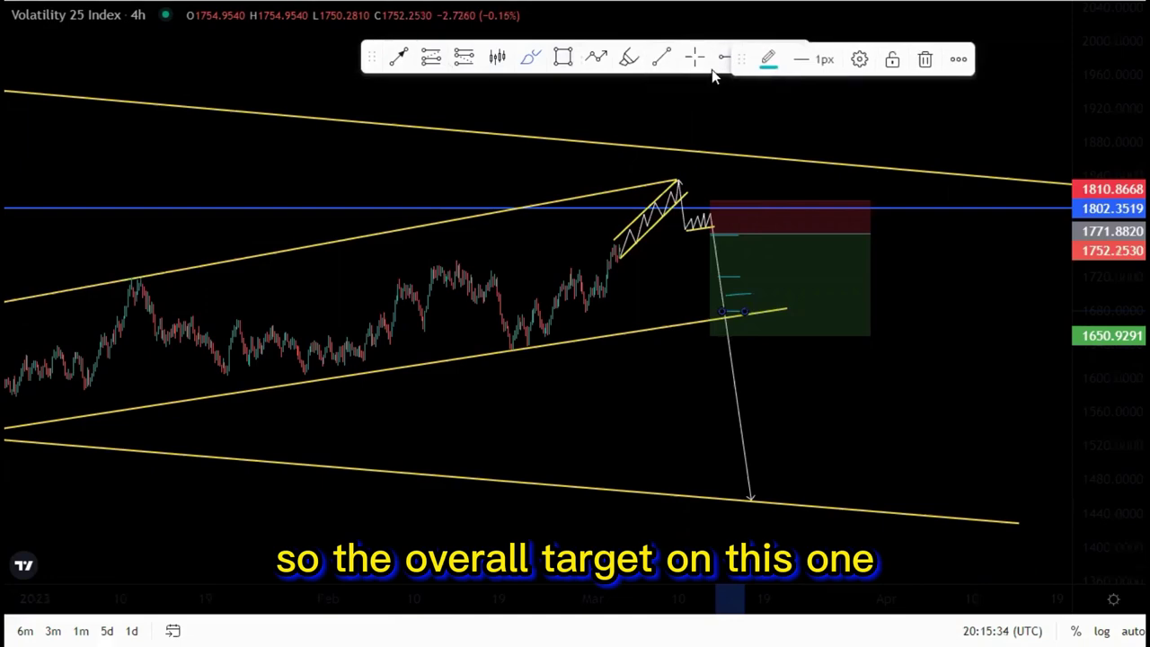
# - Extend the short position's target to 1455.0054 at the lower descending line, and delete the short position
pyautogui.moveTo(739, 335); pyautogui.dragTo(740, 500)
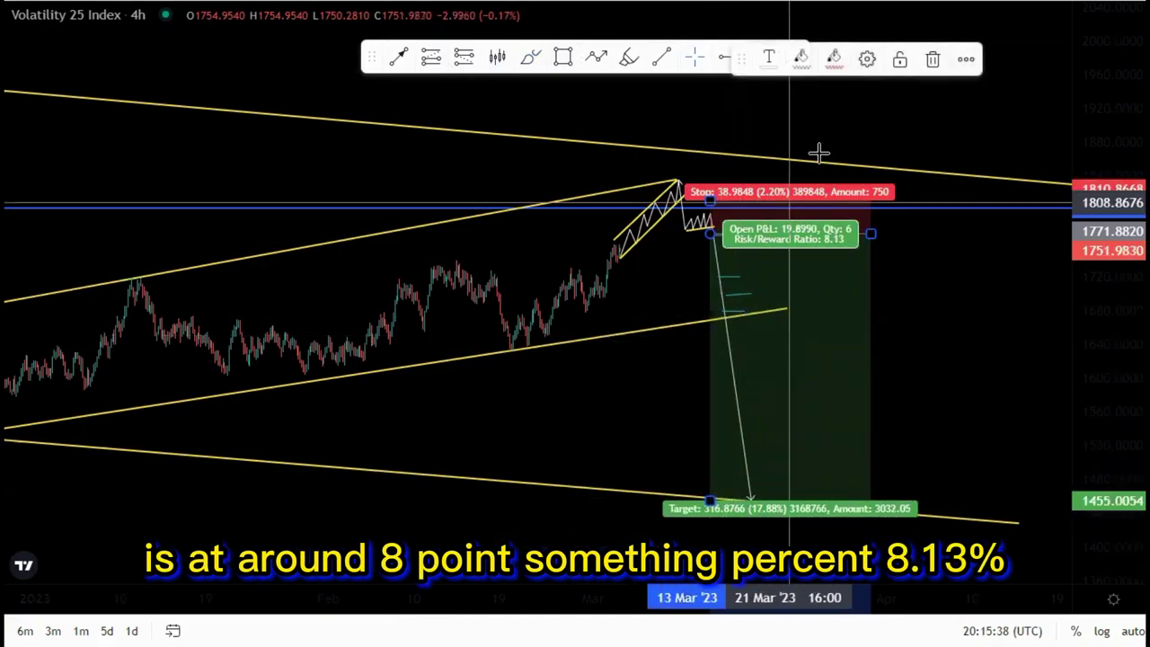
pyautogui.click(936, 61)
pyautogui.click(696, 58)
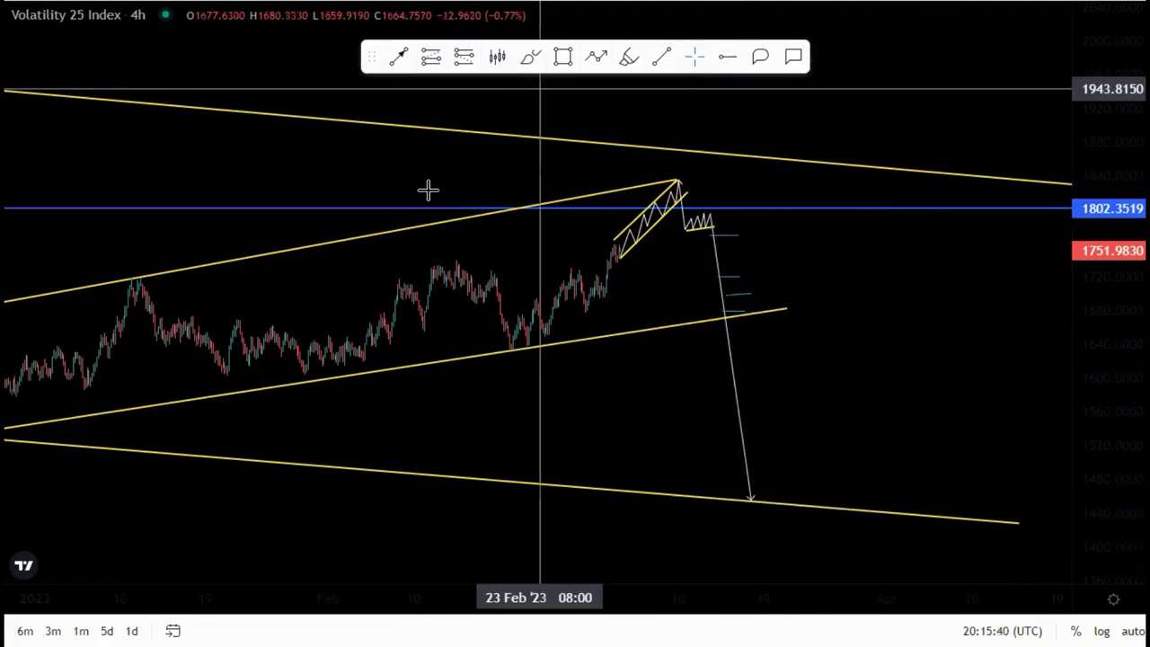
# - On the 1-hour chart, delete the grey rectangle over the December high and move the blue key level to 1803.8695
pyautogui.scroll(-2, 448, 200)
pyautogui.write('1')
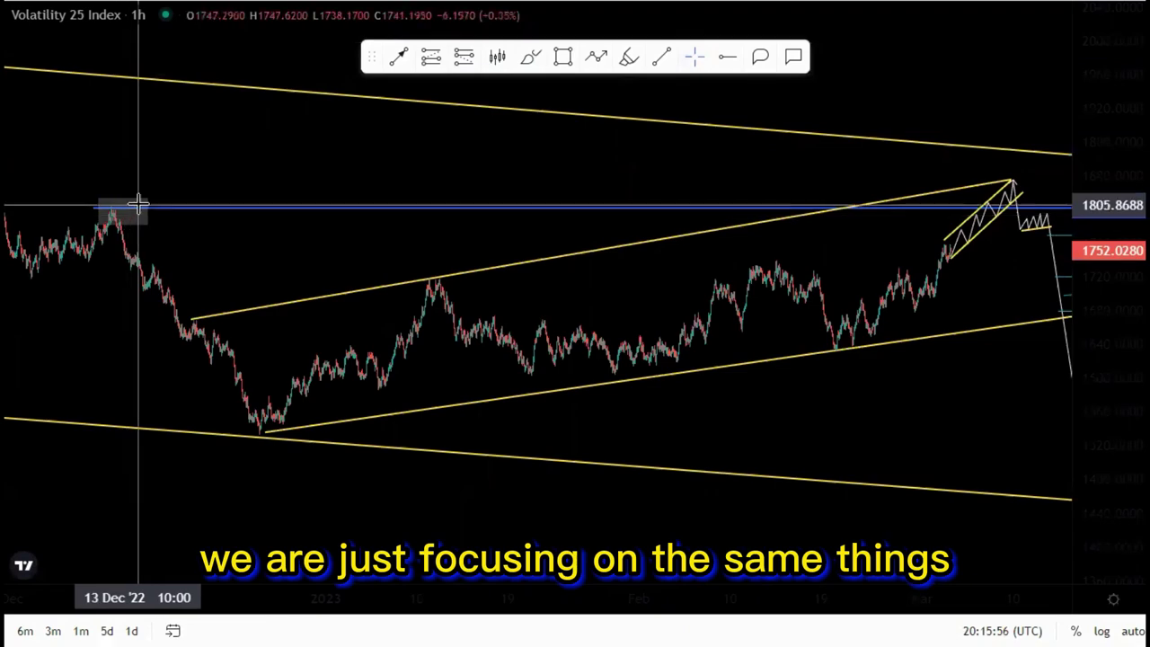
pyautogui.click(142, 206)
pyautogui.press('Delete')
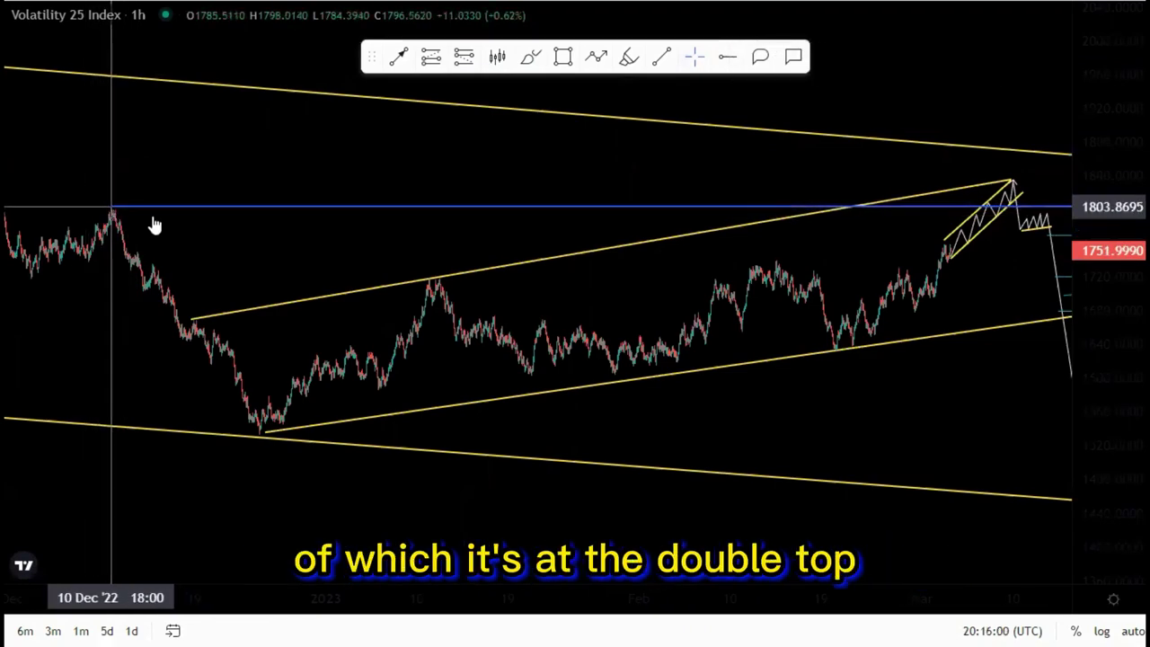
# - Delete the short brush strokes marking the entry and stop levels along the projected drop
pyautogui.moveTo(307, 249); pyautogui.dragTo(89, 260)
pyautogui.moveTo(1088, 477); pyautogui.dragTo(1088, 391)
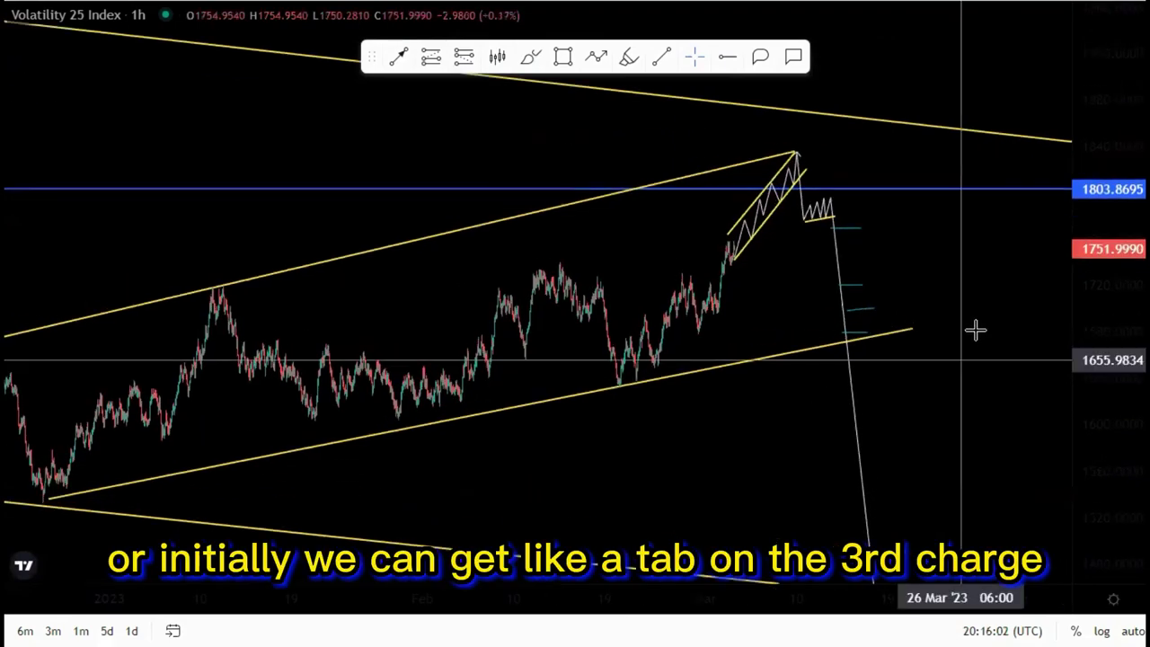
pyautogui.moveTo(967, 353); pyautogui.dragTo(944, 381)
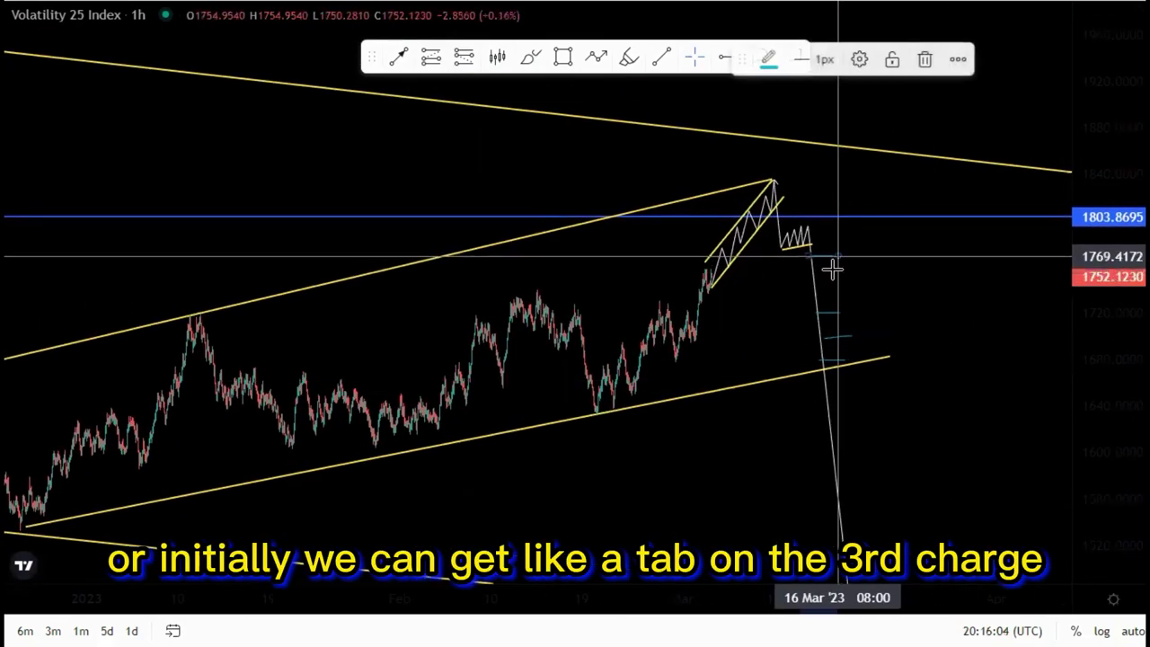
pyautogui.click(838, 367)
pyautogui.press('Delete')
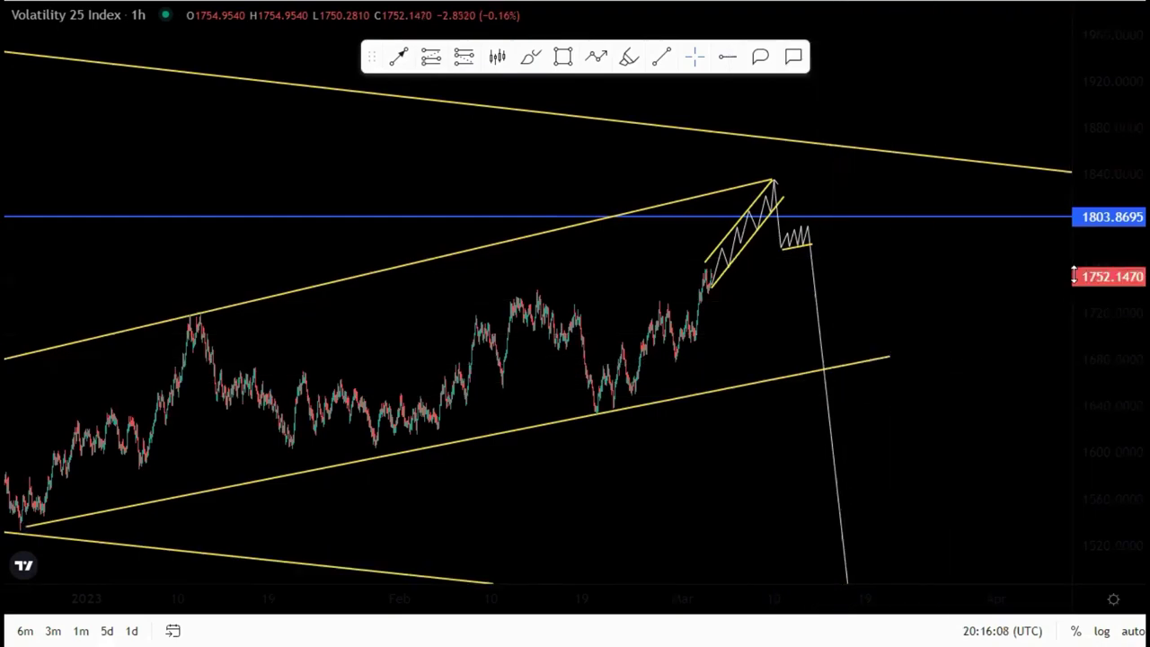
# - Draw a grey rectangle across the upper descending line just above the zigzag's peak as a possible reversal zone
pyautogui.moveTo(1108, 229); pyautogui.dragTo(1109, 326)
pyautogui.moveTo(963, 388); pyautogui.dragTo(918, 333)
pyautogui.click(562, 61)
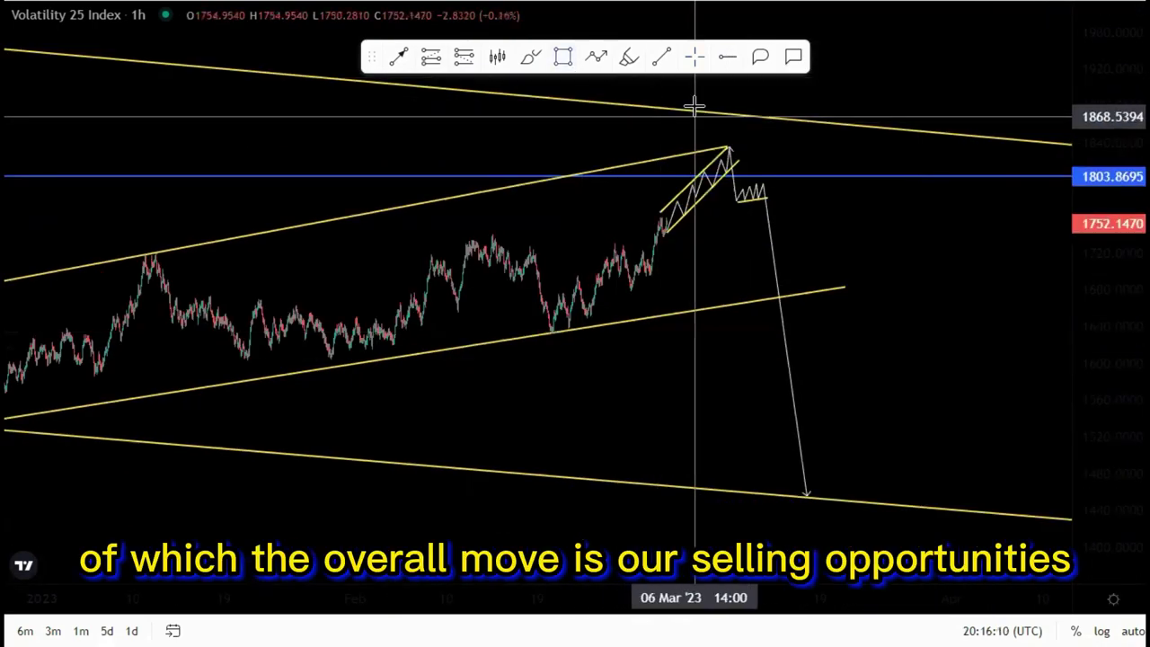
pyautogui.click(698, 105)
pyautogui.click(776, 137)
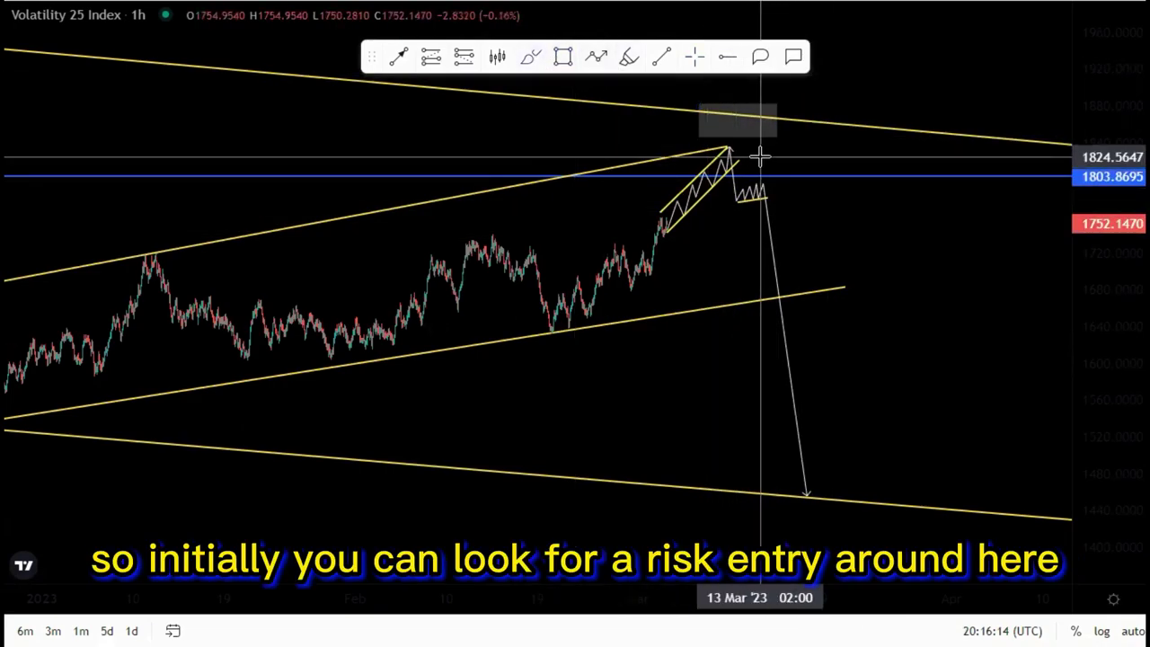
# - Brush circles around the peak and flag, plus an alternative path up to the upper descending line, down to a key-level flag and further down
pyautogui.click(726, 151)
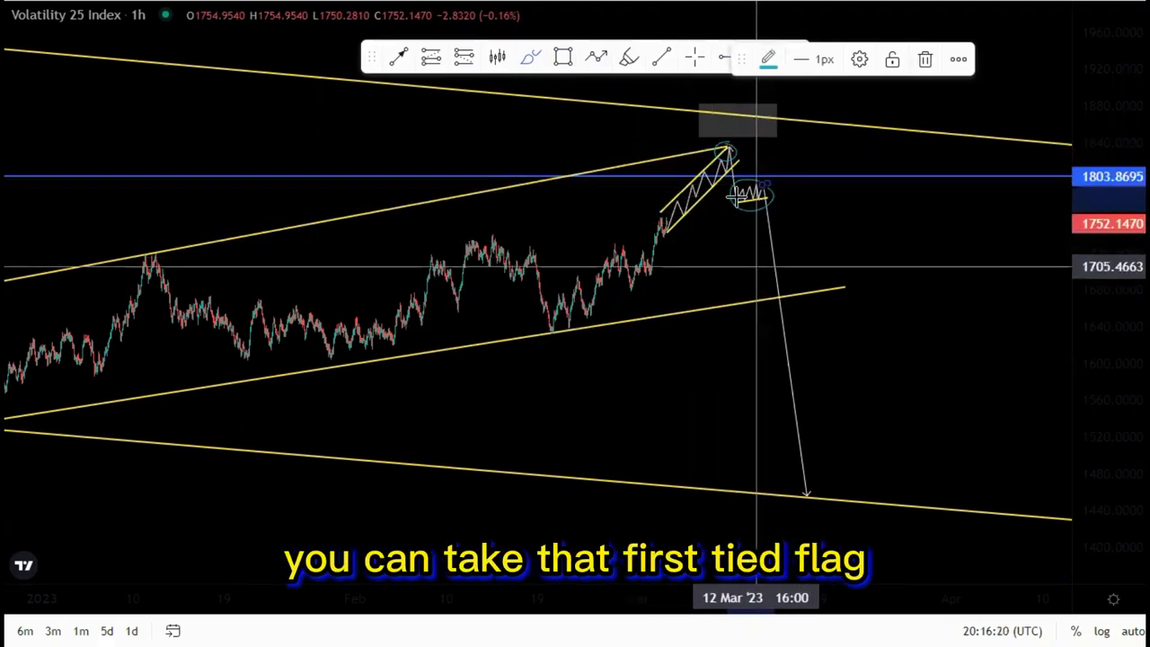
pyautogui.moveTo(755, 175)
pyautogui.mouseDown()
pyautogui.moveTo(808, 105)
pyautogui.moveTo(787, 118)
pyautogui.mouseUp()
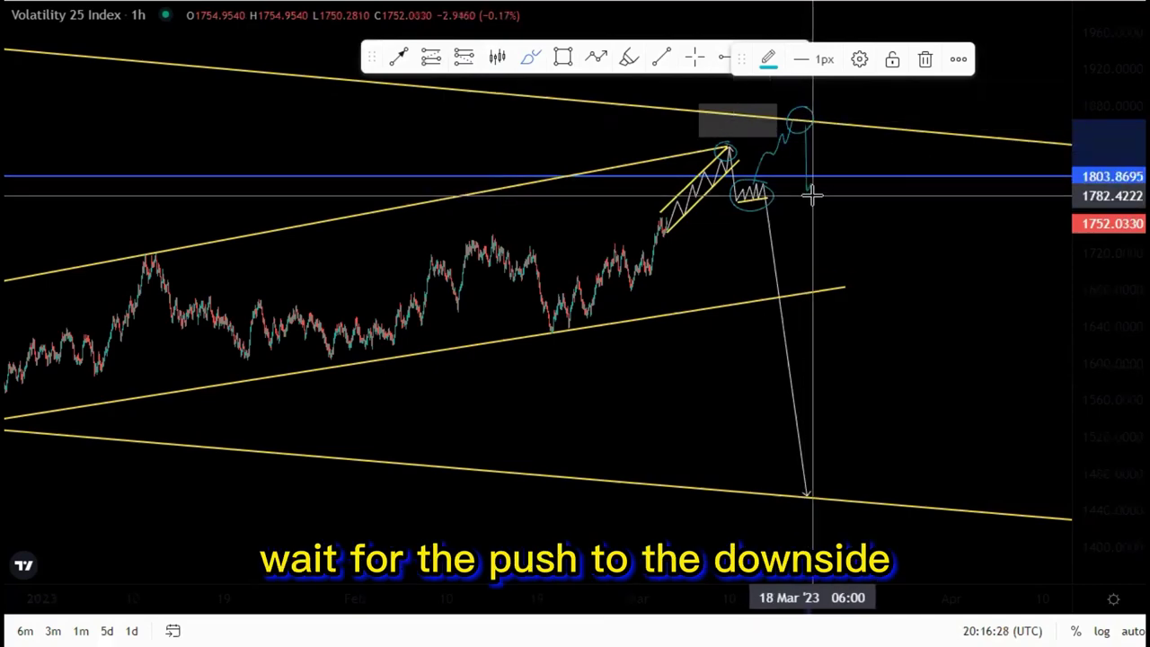
pyautogui.moveTo(821, 186); pyautogui.dragTo(828, 165)
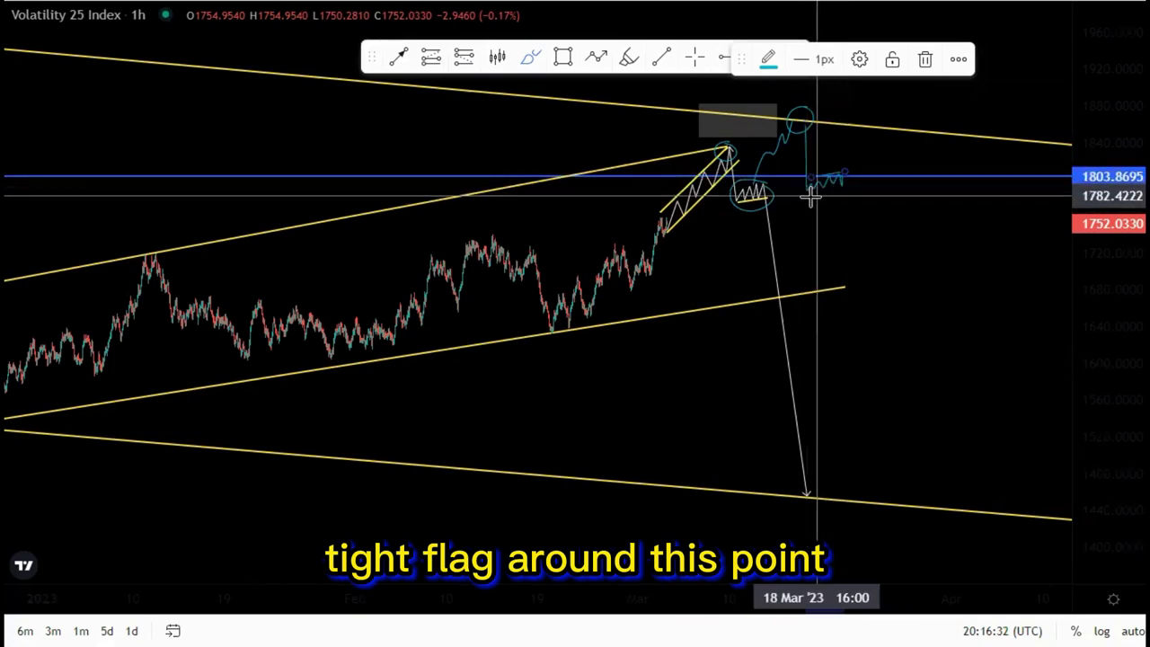
pyautogui.moveTo(811, 198)
pyautogui.mouseDown()
pyautogui.moveTo(842, 180)
pyautogui.moveTo(858, 393)
pyautogui.mouseUp()
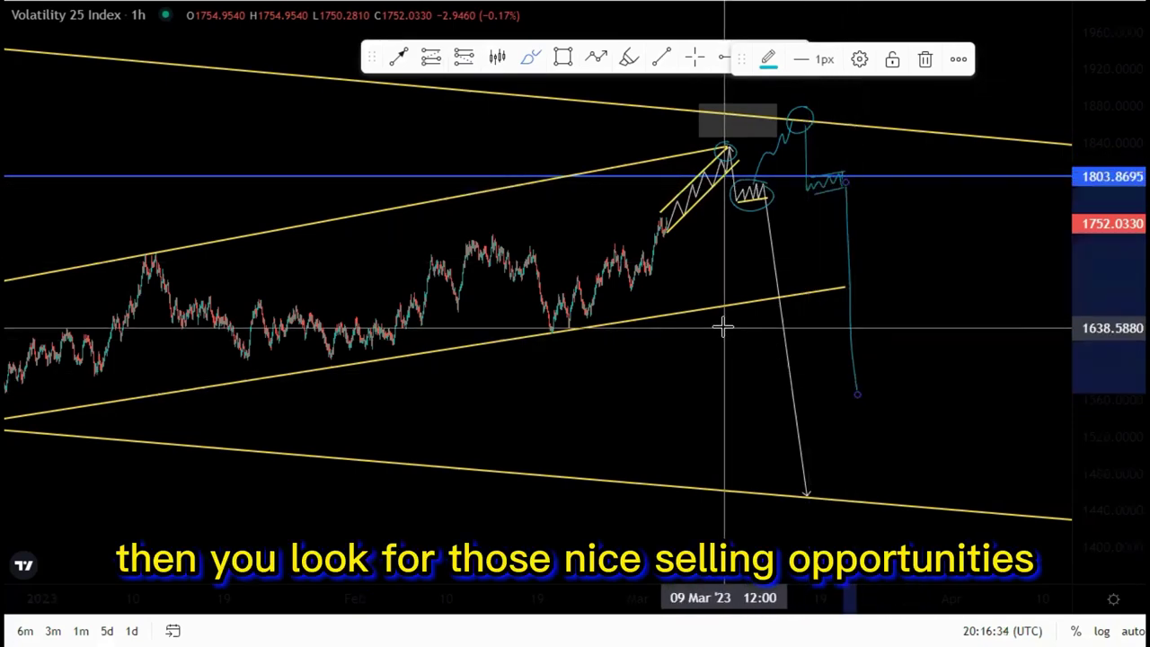
pyautogui.moveTo(1055, 173); pyautogui.dragTo(1052, 303)
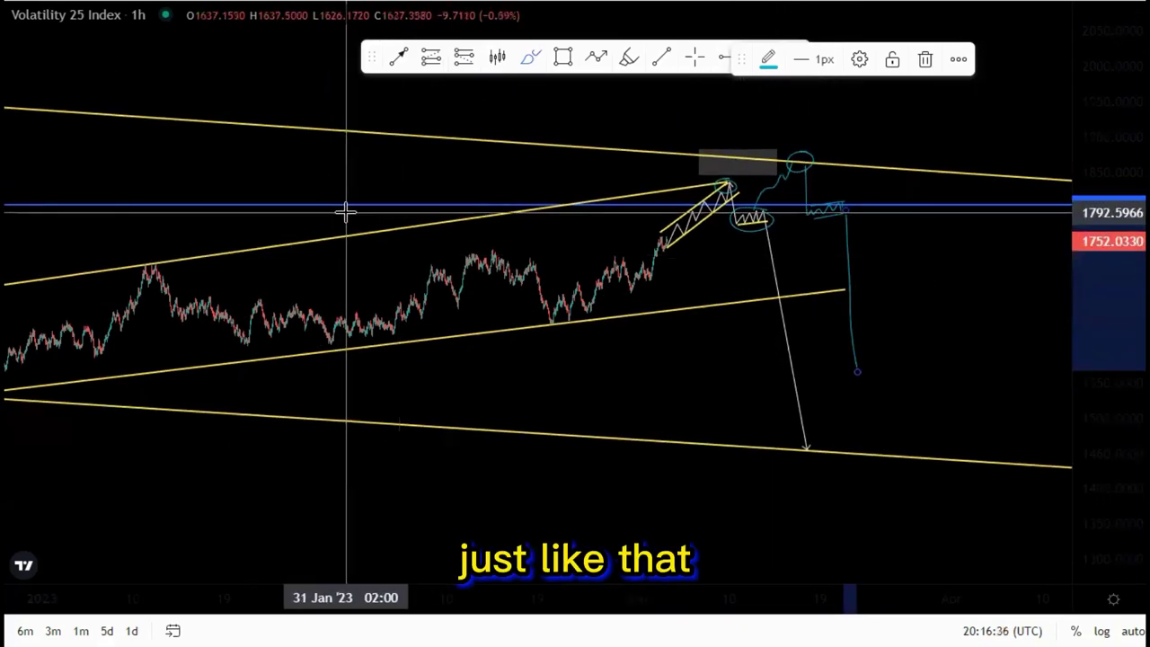